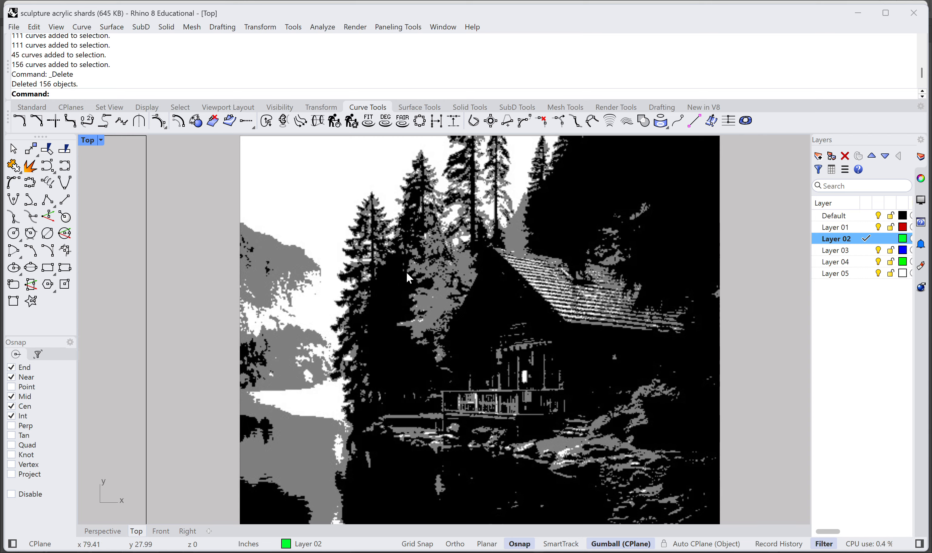
Step: Examine the black, grey and white cabin picture and the empty rectangular frame beside it
right_drag(473, 289, 266, 206)
scroll(313, 292, up, 8)
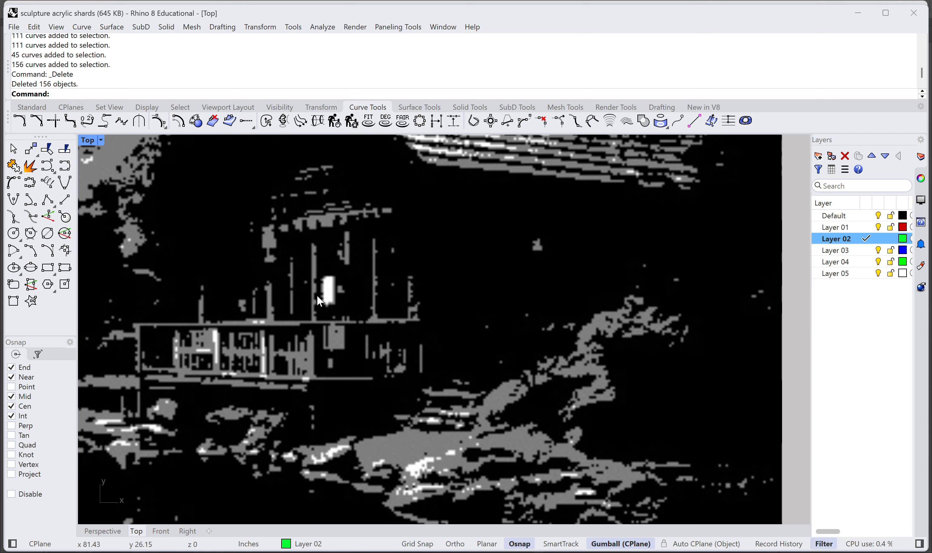
right_drag(313, 292, 532, 292)
scroll(364, 267, down, 8)
scroll(500, 259, down, 6)
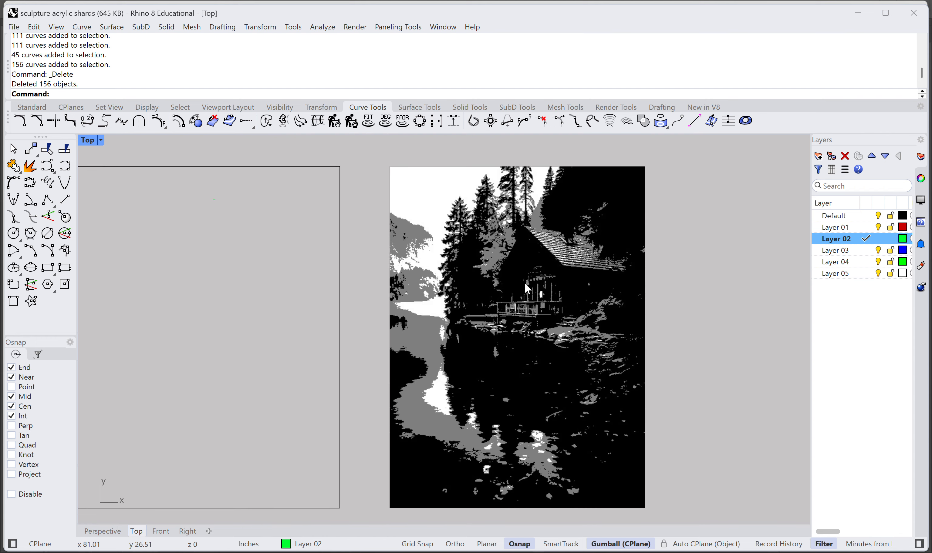
right_drag(375, 307, 504, 296)
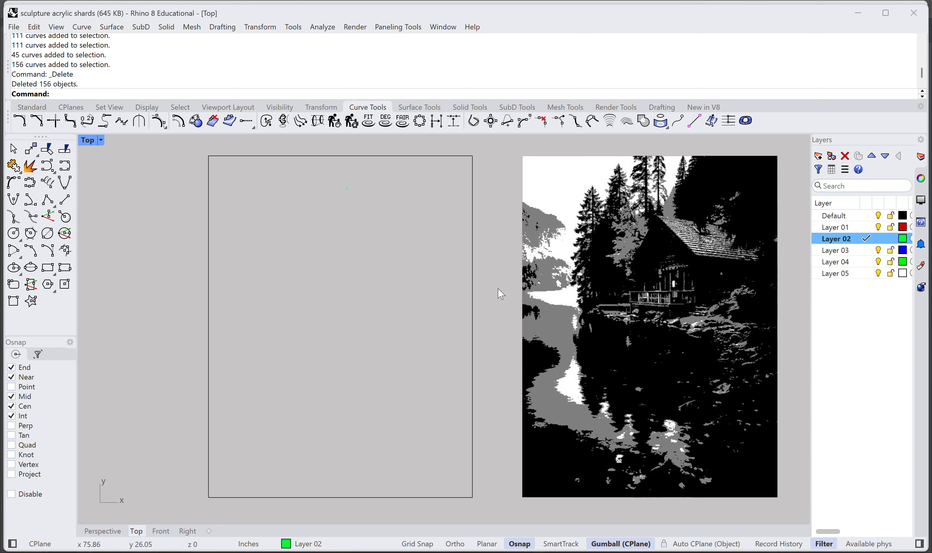
mouse_move(494, 288)
right_down()
mouse_move(537, 291)
mouse_move(526, 278)
mouse_move(496, 280)
right_up()
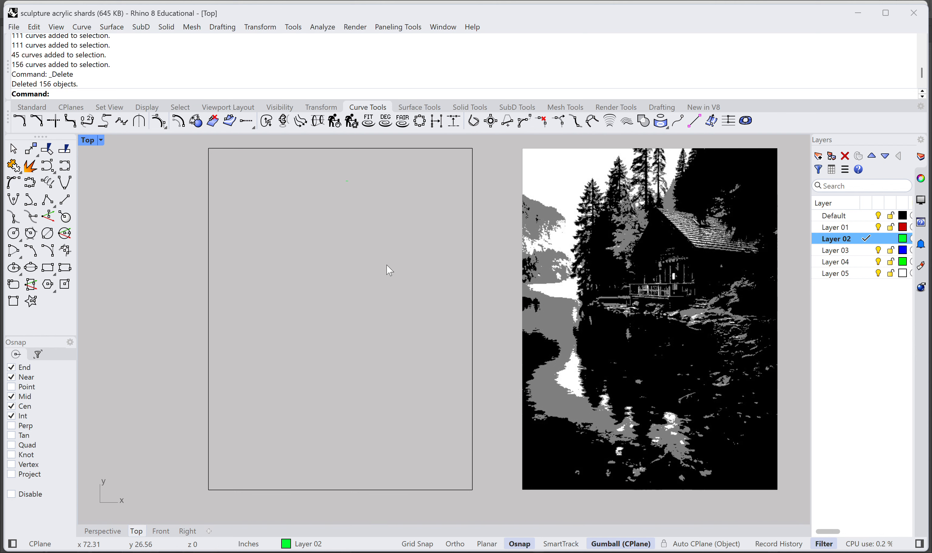
right_drag(389, 270, 460, 277)
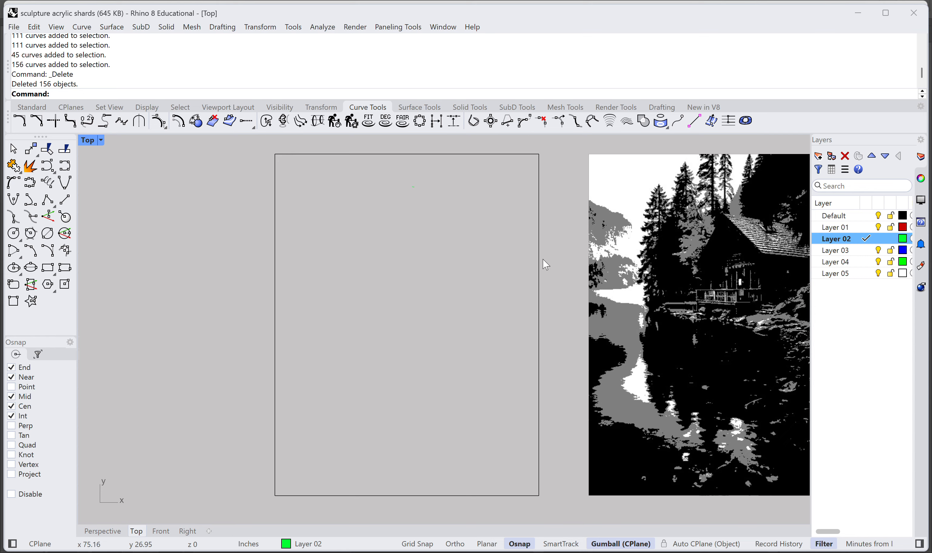
right_drag(545, 262, 485, 275)
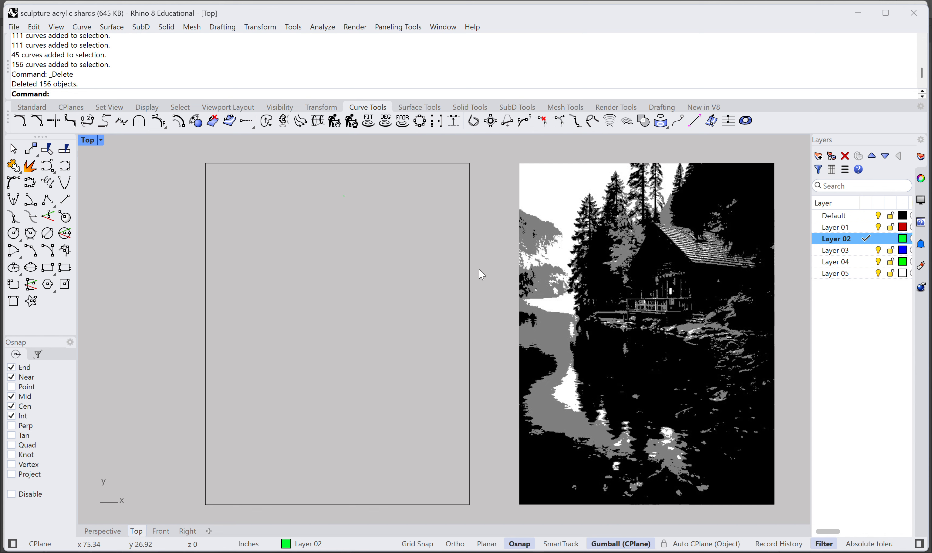
Step: Search the online packages for "vectorize" and view the Vectorize plug-in's details in the package manager
text(ackageManager)
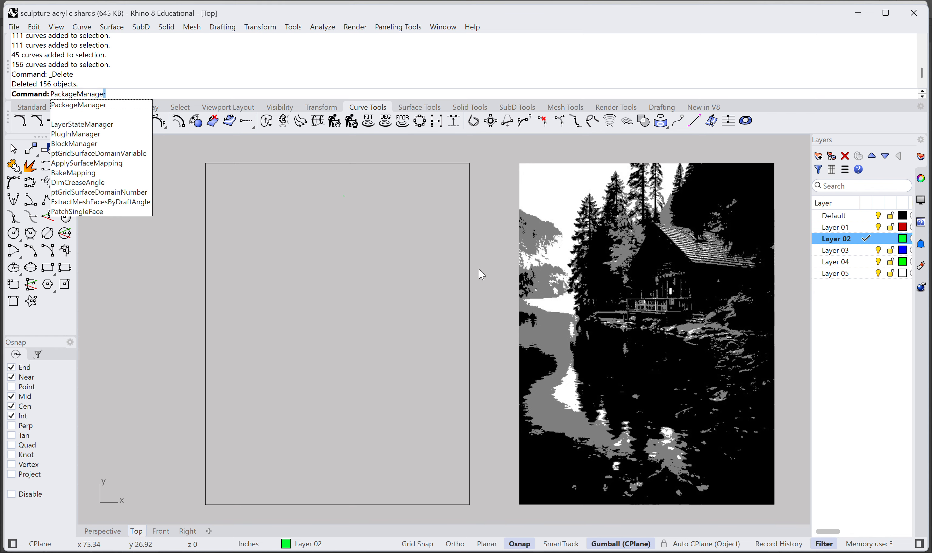
key(Return)
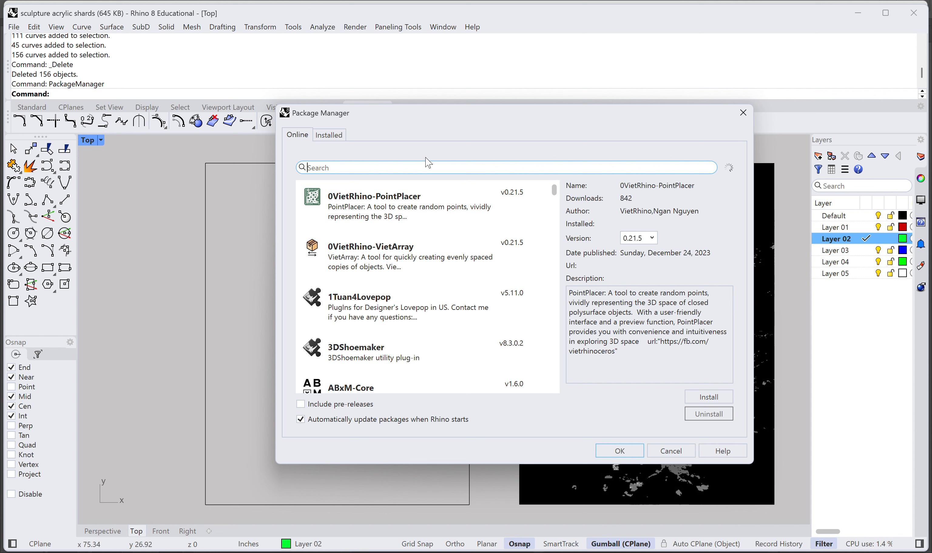
text(ved)
text(torize)
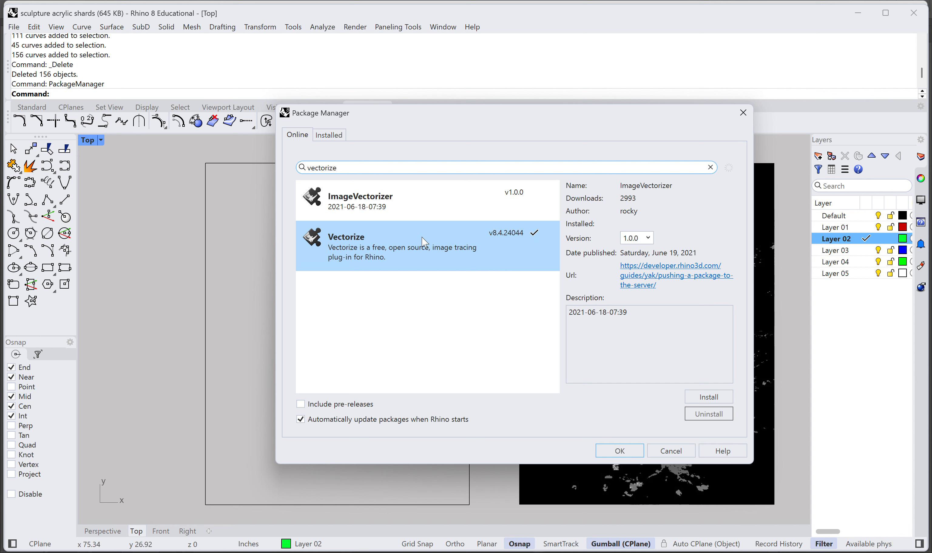
click(417, 253)
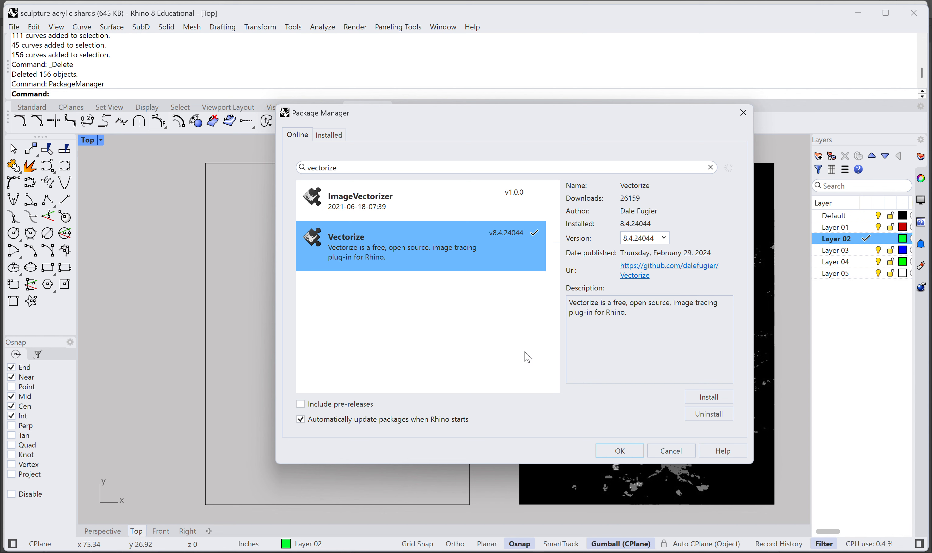
click(678, 454)
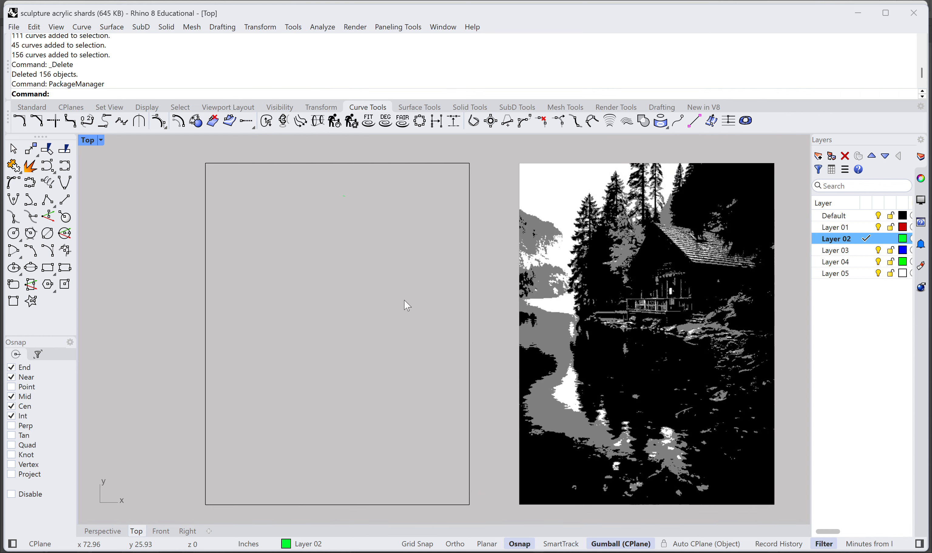
Step: Vectorize the image "OIP (6) 3" from the Downloads folder with the threshold set to 91%
right_drag(405, 305, 446, 302)
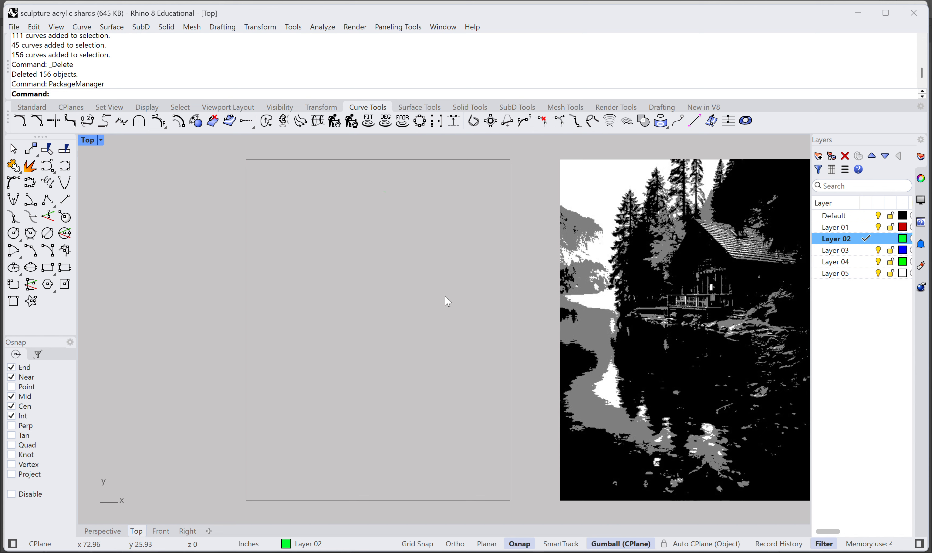
text(Vectorize)
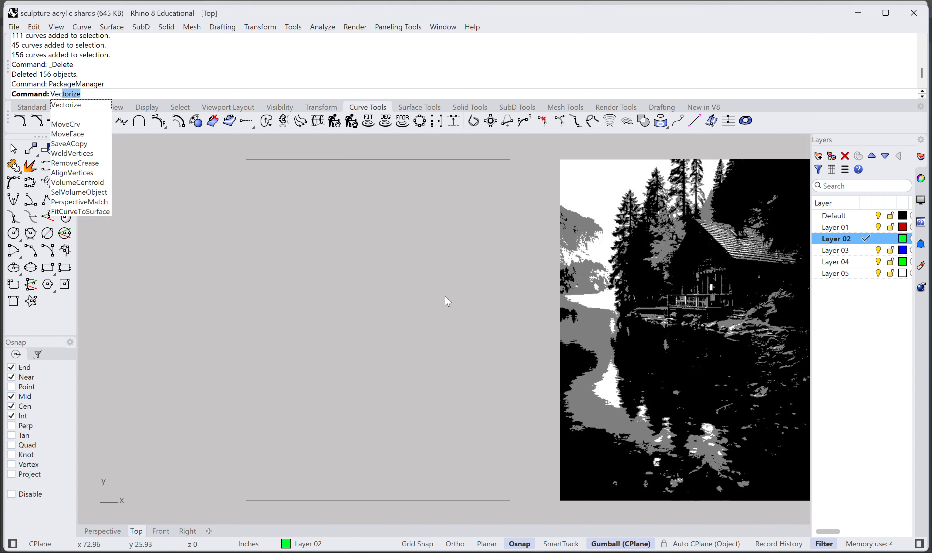
key(Return)
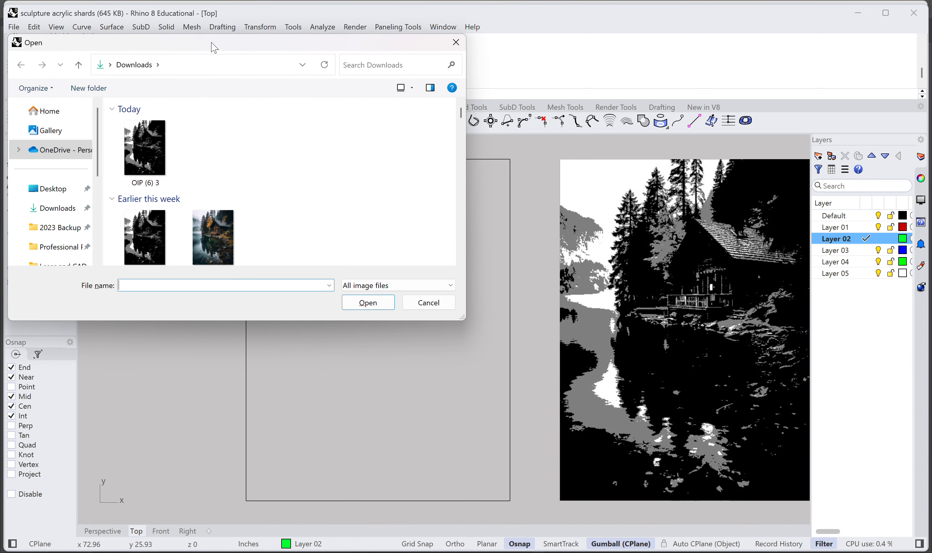
drag(210, 44, 320, 81)
scroll(358, 204, down, 4)
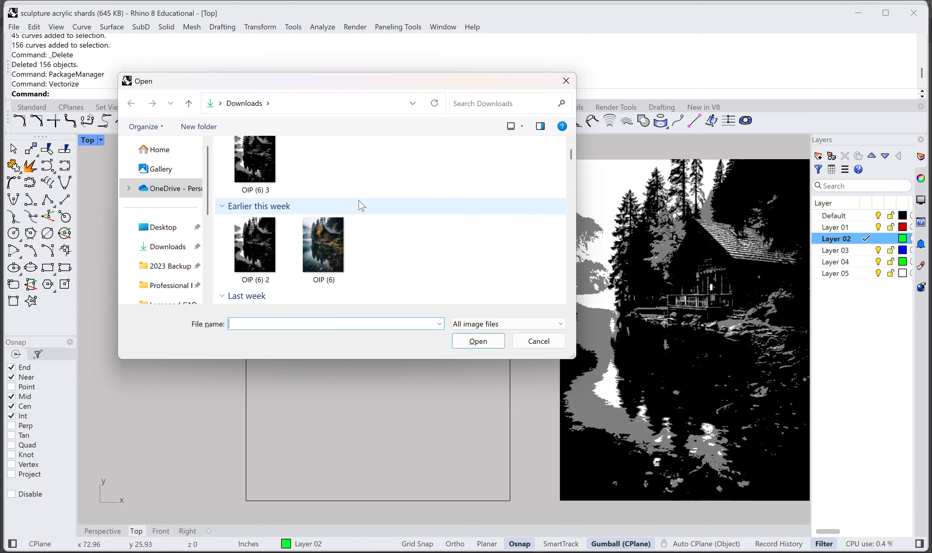
scroll(362, 206, up, 4)
click(246, 185)
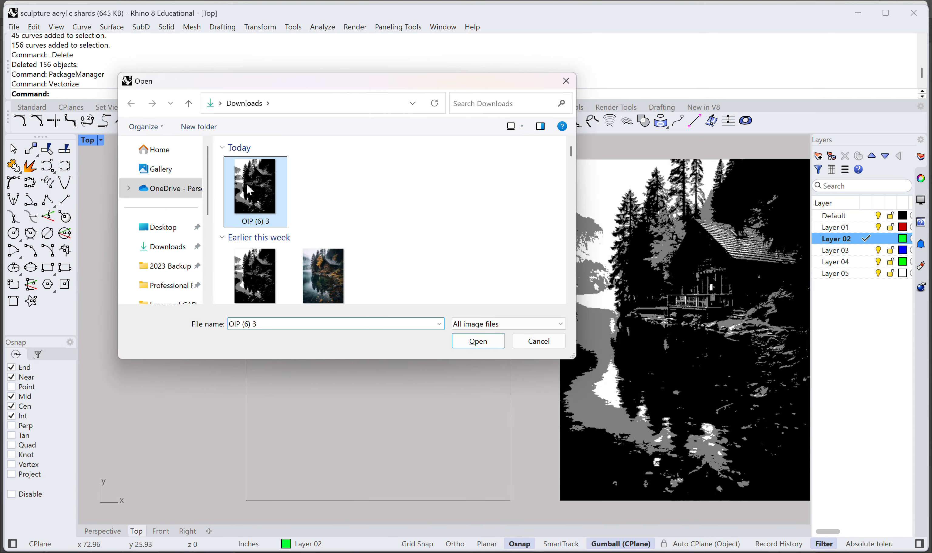
click(470, 342)
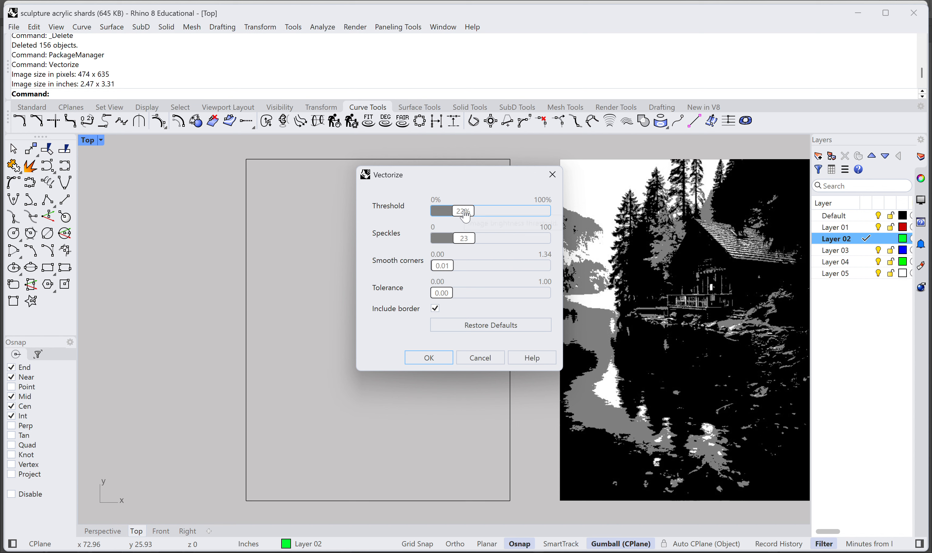
drag(465, 216, 530, 221)
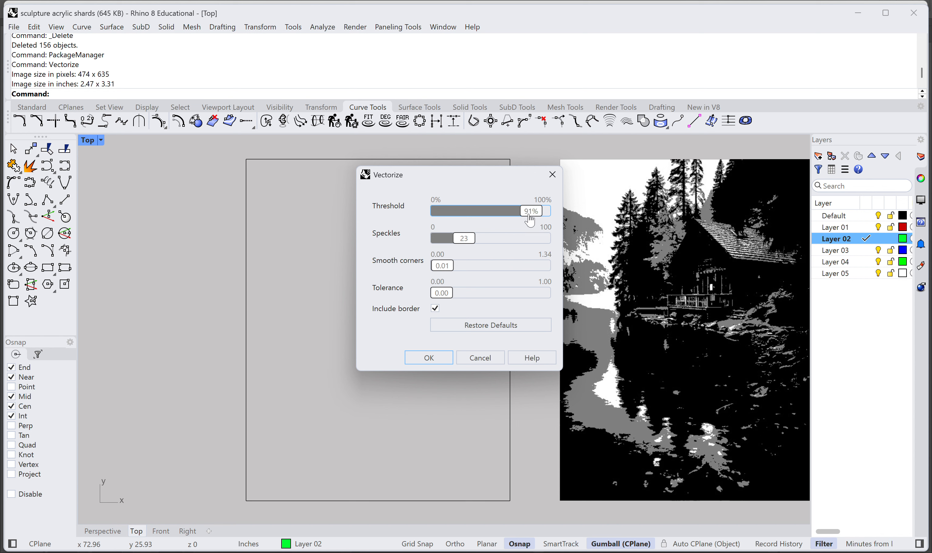
click(446, 365)
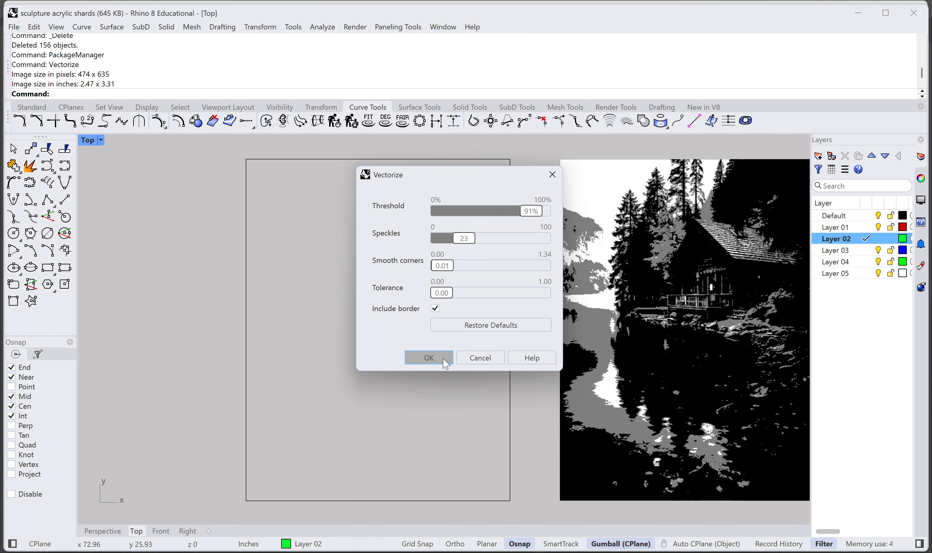
Step: Move the traced curves from the origin along X and Y into the empty rectangular frame
scroll(443, 361, down, 8)
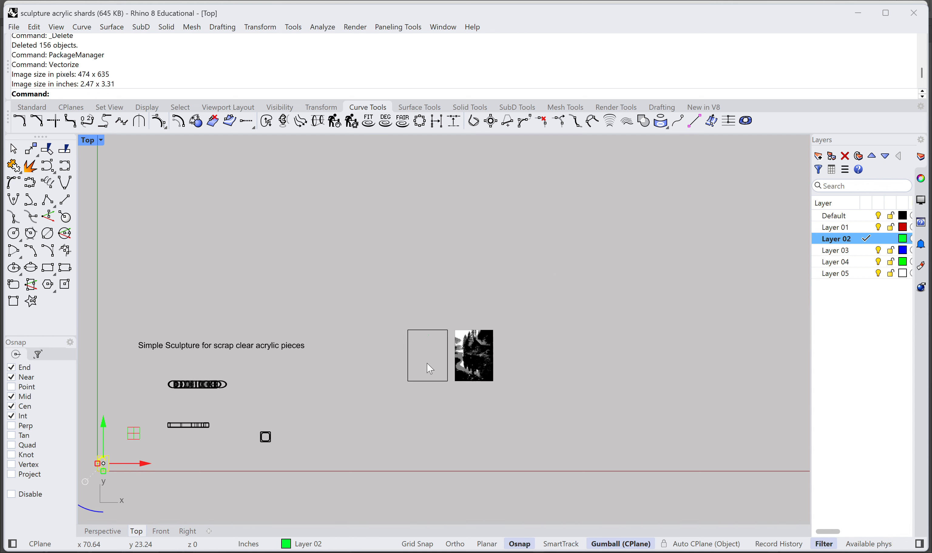
right_drag(400, 373, 478, 296)
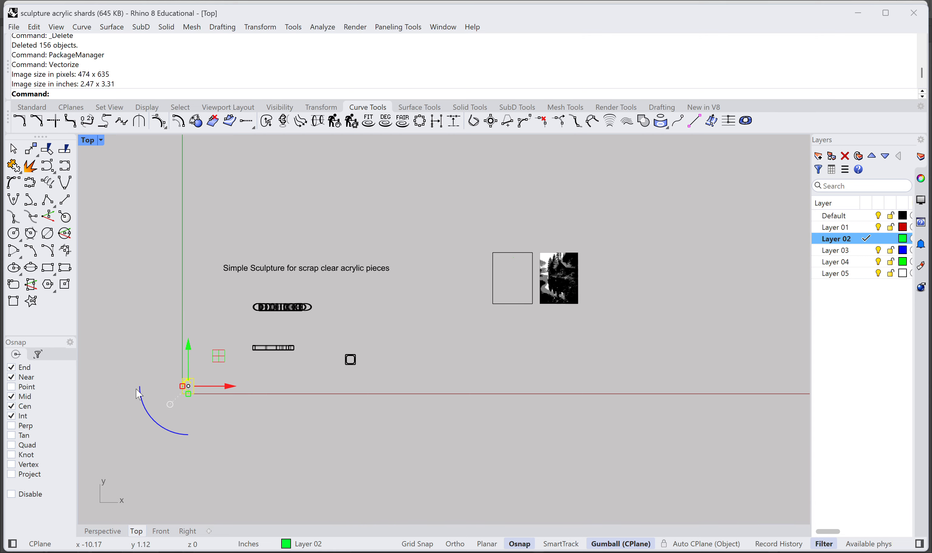
scroll(153, 393, up, 4)
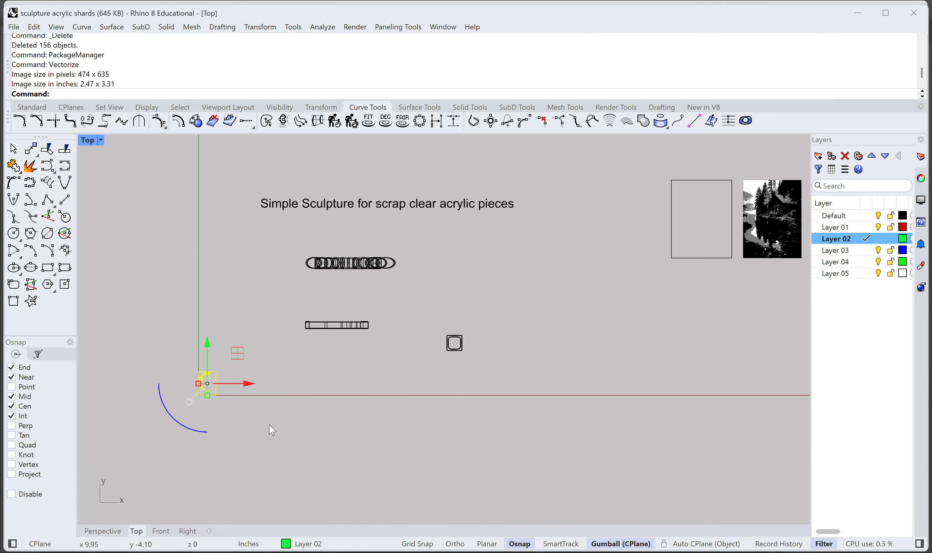
drag(247, 384, 735, 384)
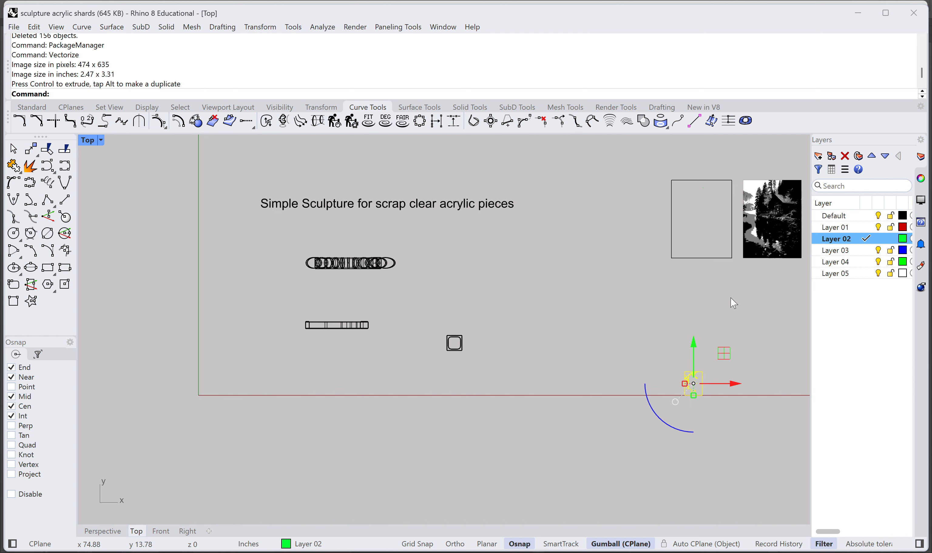
right_drag(734, 303, 472, 402)
drag(432, 441, 443, 269)
Step: Move the traced curves so that their upper-left corner snaps to the frame's upper-left corner
scroll(439, 298, up, 10)
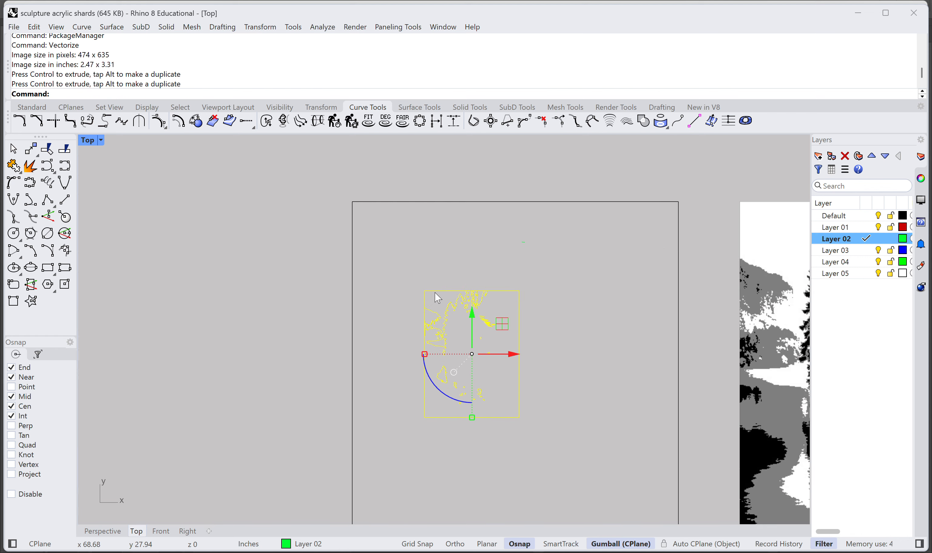
scroll(438, 298, down, 4)
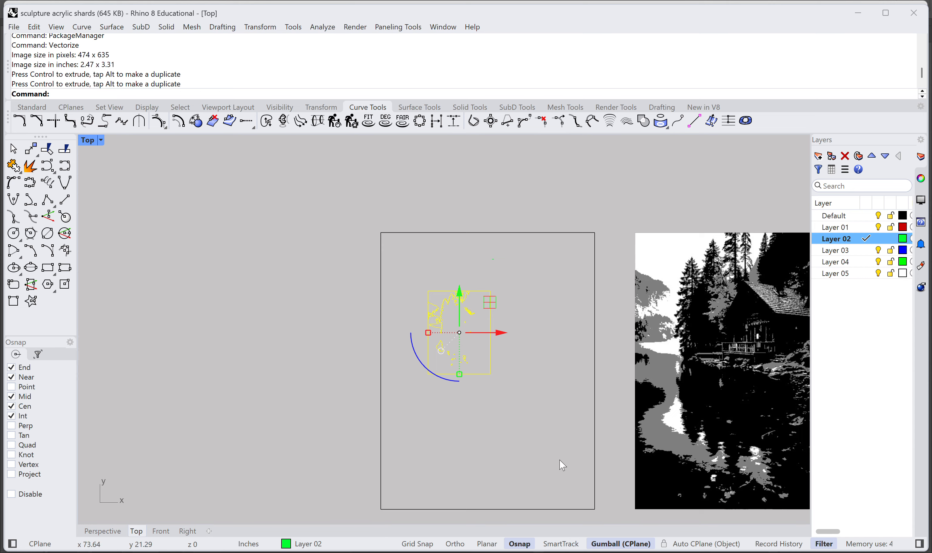
right_drag(563, 466, 508, 427)
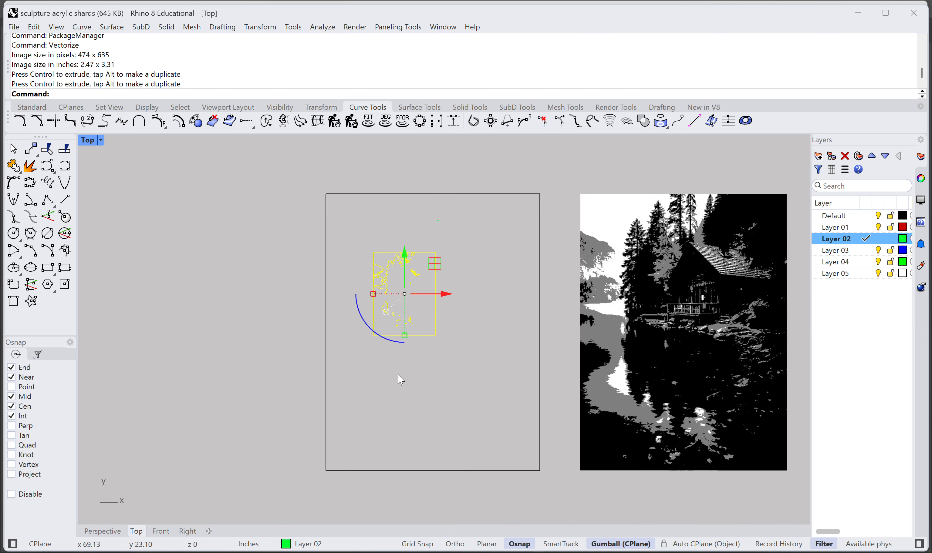
scroll(387, 249, up, 5)
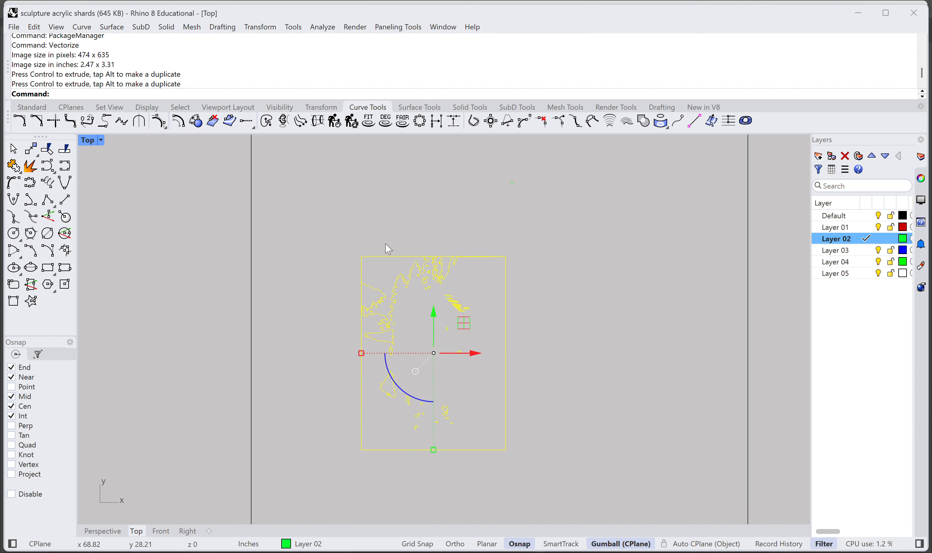
text(Move)
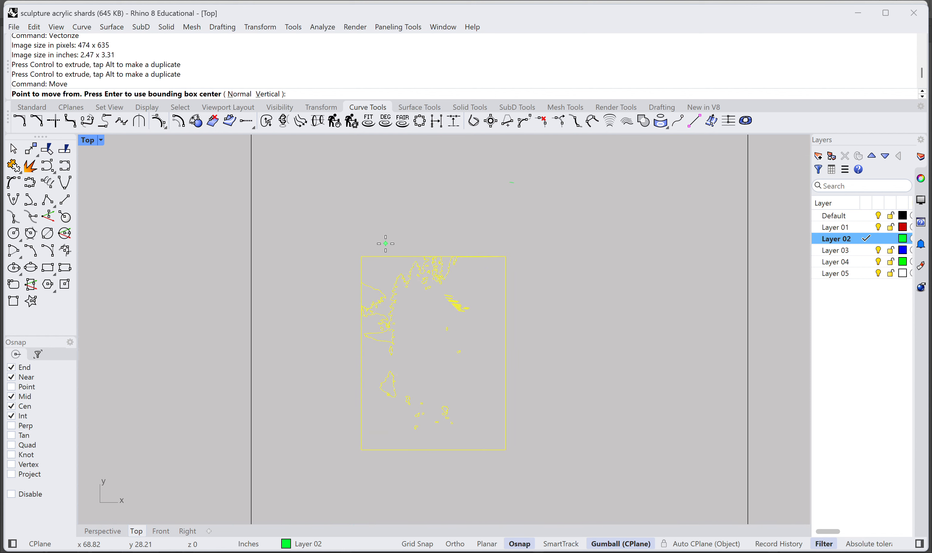
right_drag(349, 223, 390, 317)
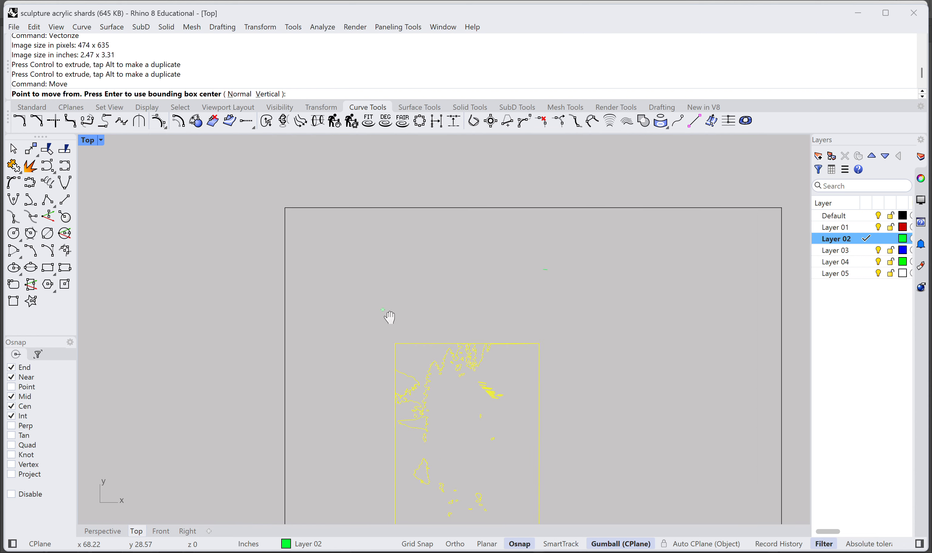
click(395, 343)
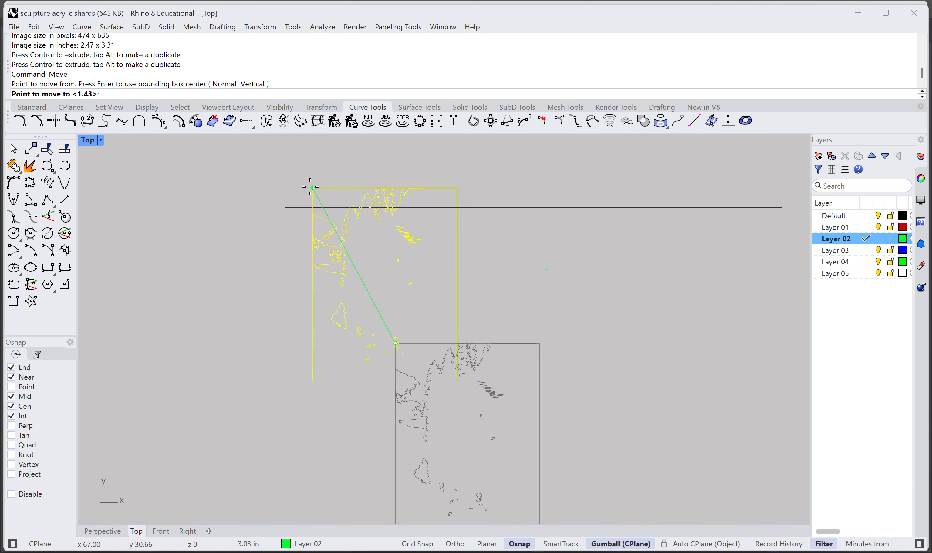
click(286, 207)
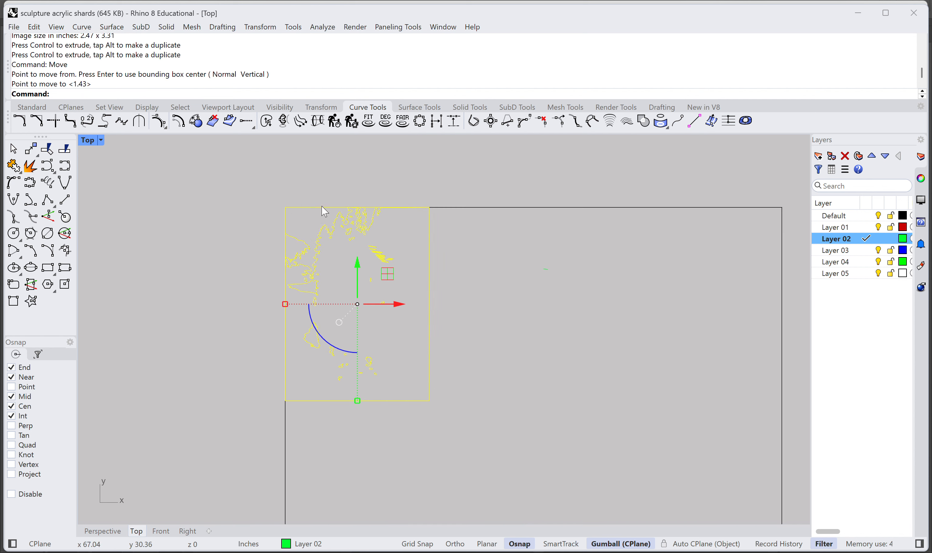
Step: Scale the traced curves from their upper-left corner, with their lower-right corner as reference, until they match the rectangular frame's height
click(495, 326)
drag(468, 454, 296, 226)
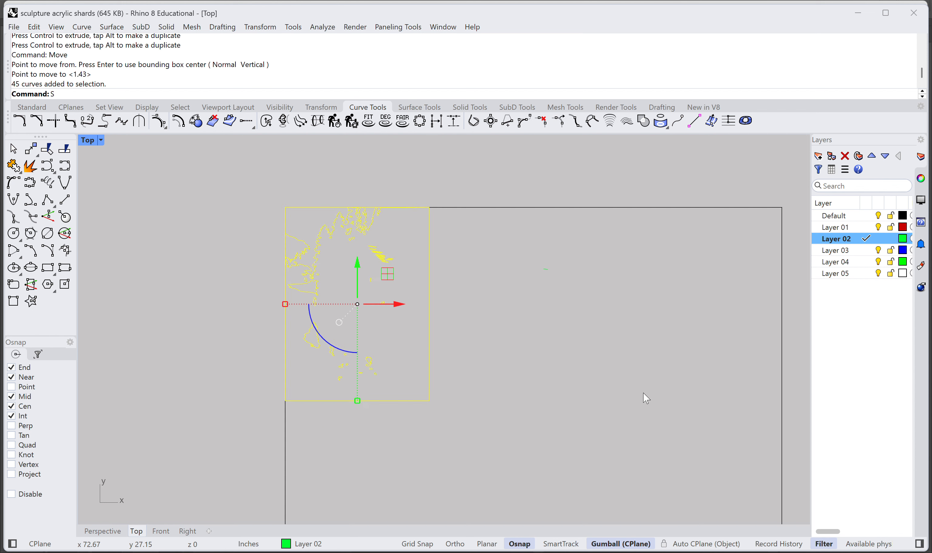
key(Return)
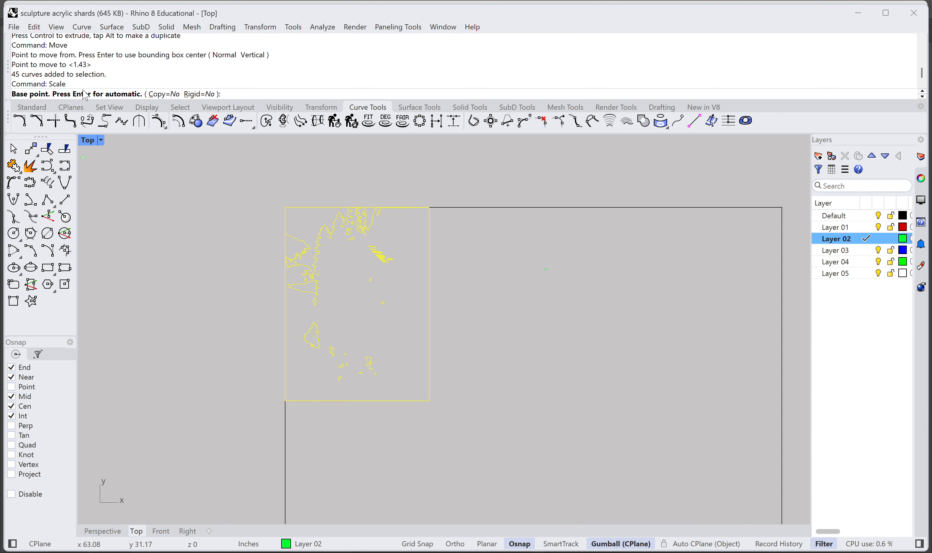
click(284, 206)
right_drag(456, 403, 370, 280)
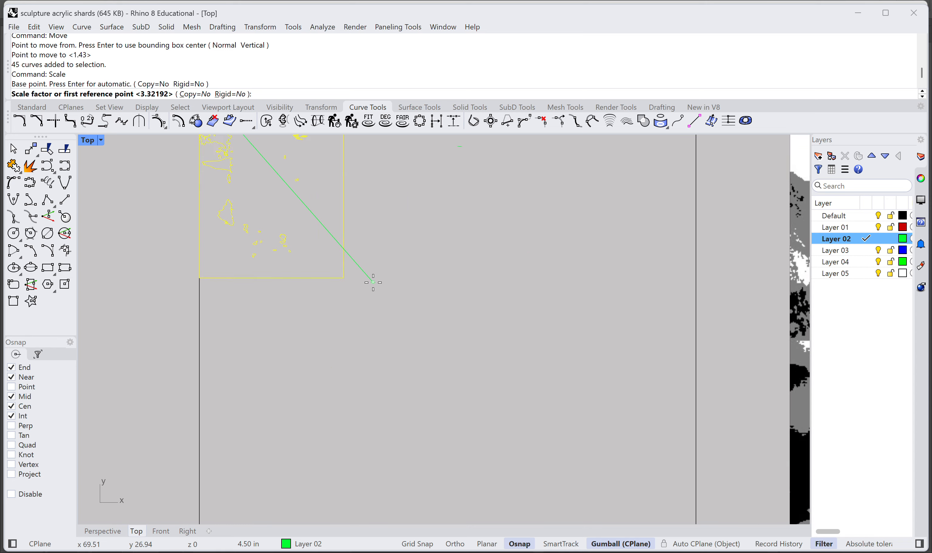
click(343, 279)
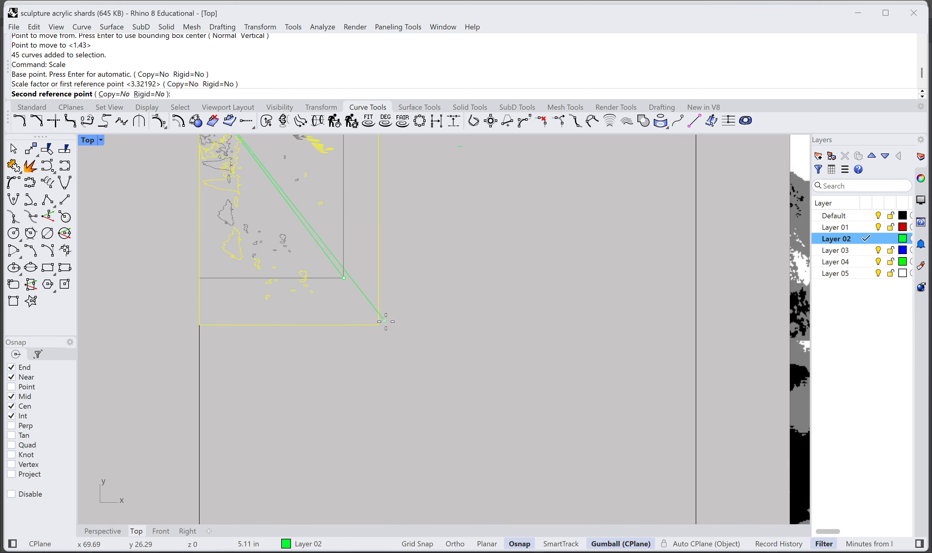
right_drag(476, 418, 405, 287)
scroll(405, 288, down, 4)
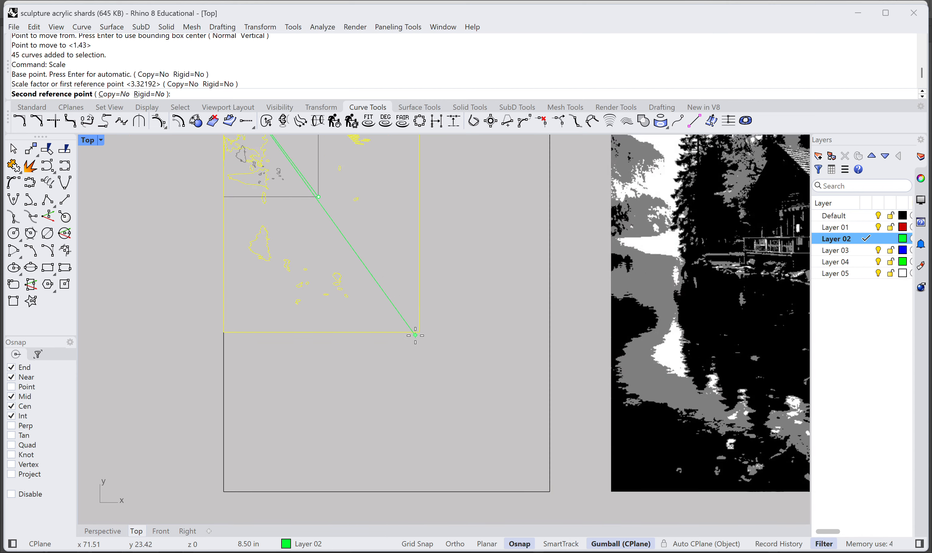
right_drag(463, 410, 392, 342)
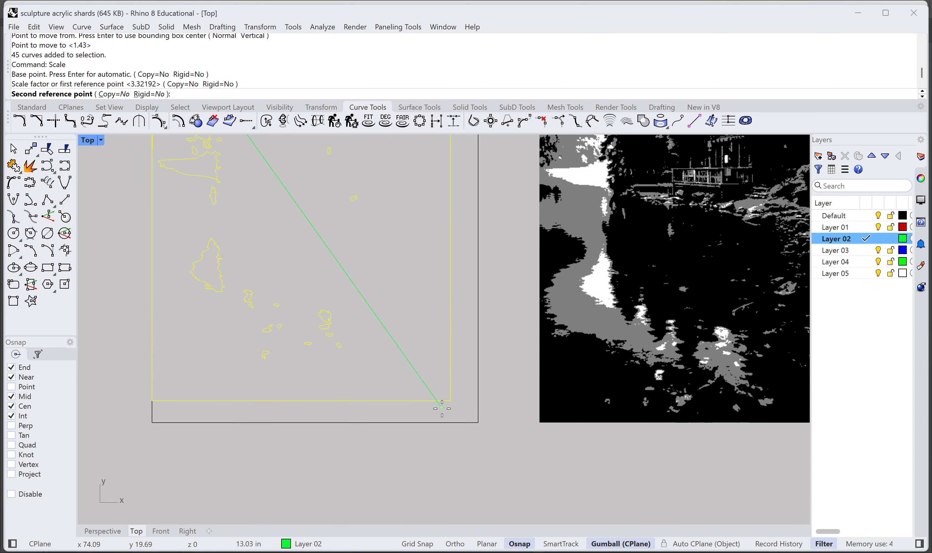
click(457, 430)
Step: Move the scaled tracing horizontally so it sits centred between the left and right sides of the rectangular frame
scroll(426, 284, up, 5)
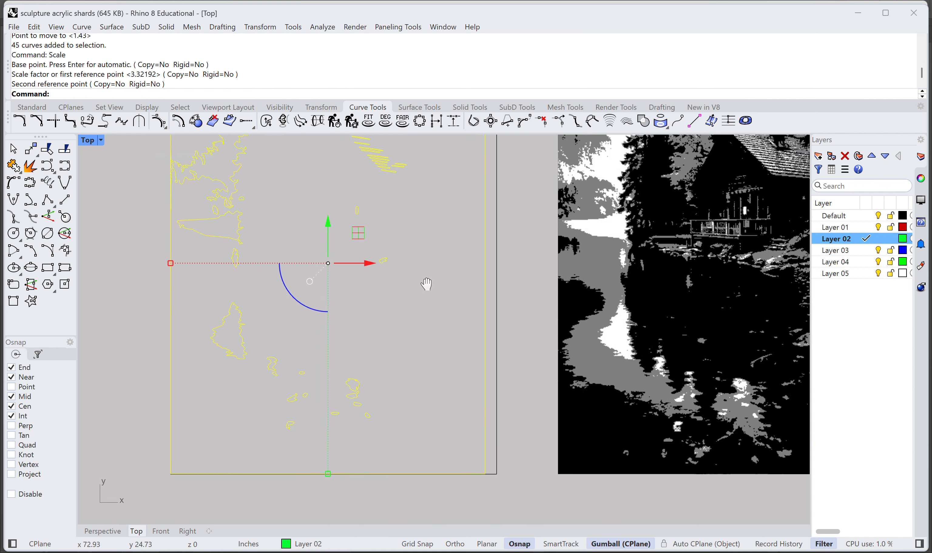
drag(386, 310, 387, 310)
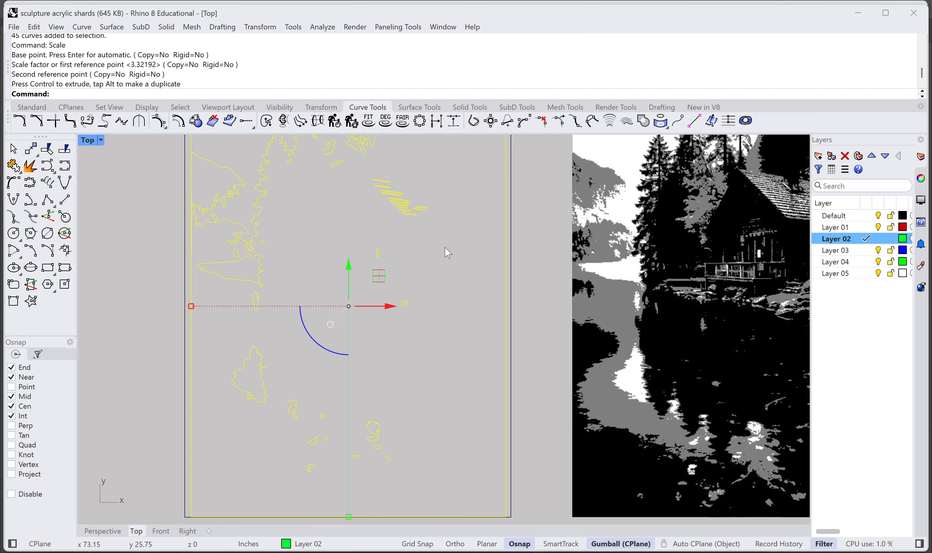
right_drag(452, 227, 477, 275)
click(504, 306)
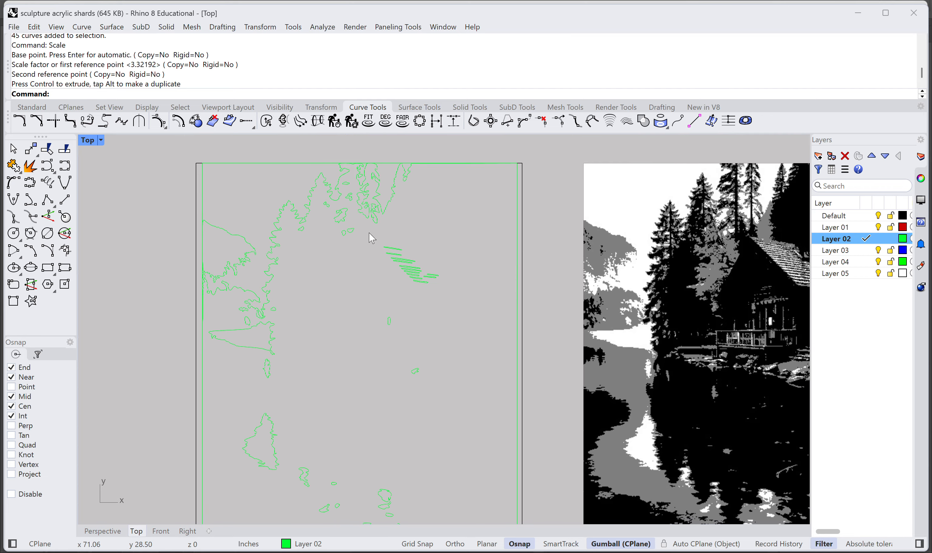
Step: Hide the original rectangular frame around the traced curves
scroll(373, 238, up, 5)
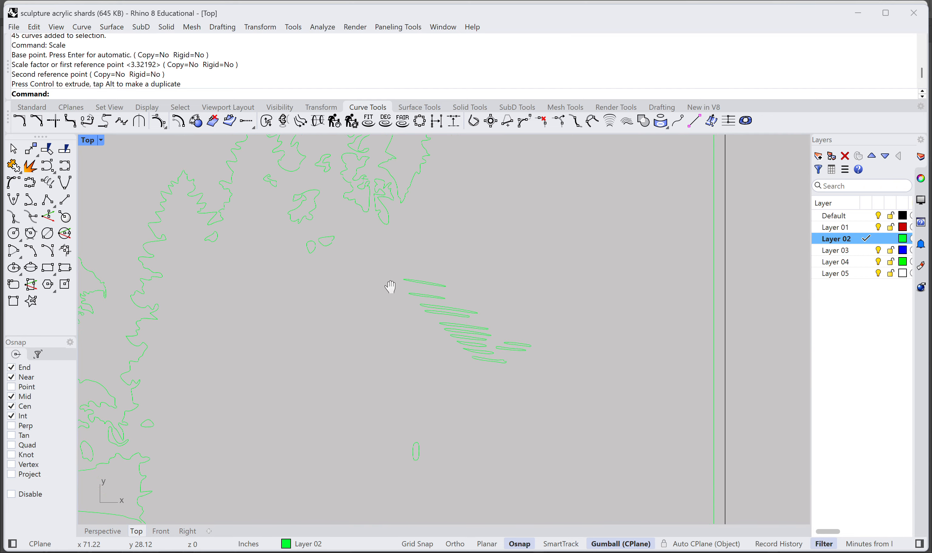
scroll(380, 267, down, 8)
right_drag(370, 327, 368, 323)
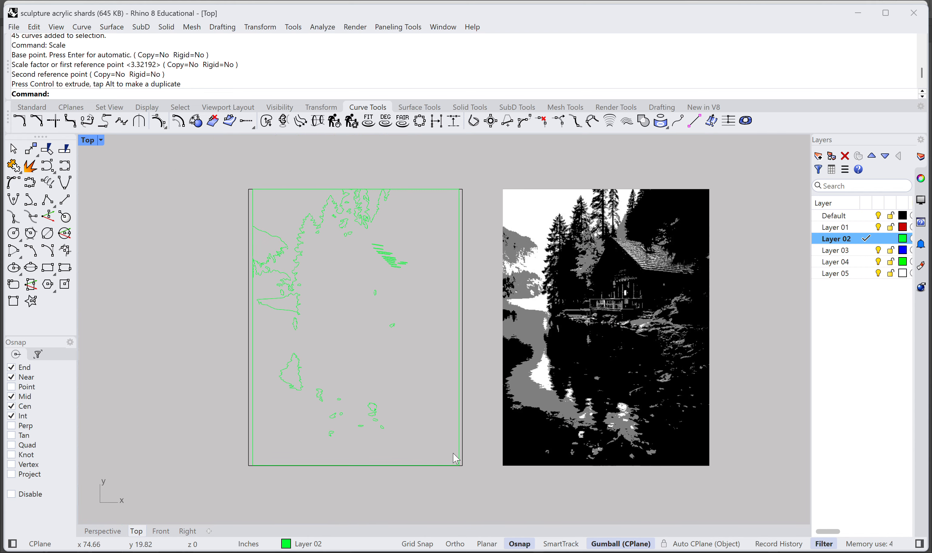
click(463, 458)
text(hide)
key(Return)
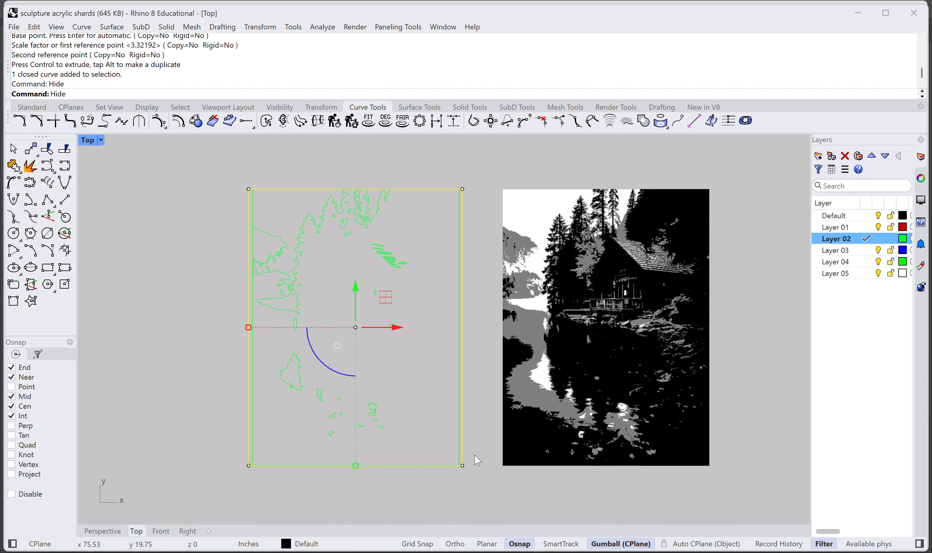
Step: Change all the traced curves to the Default layer
drag(478, 489, 214, 163)
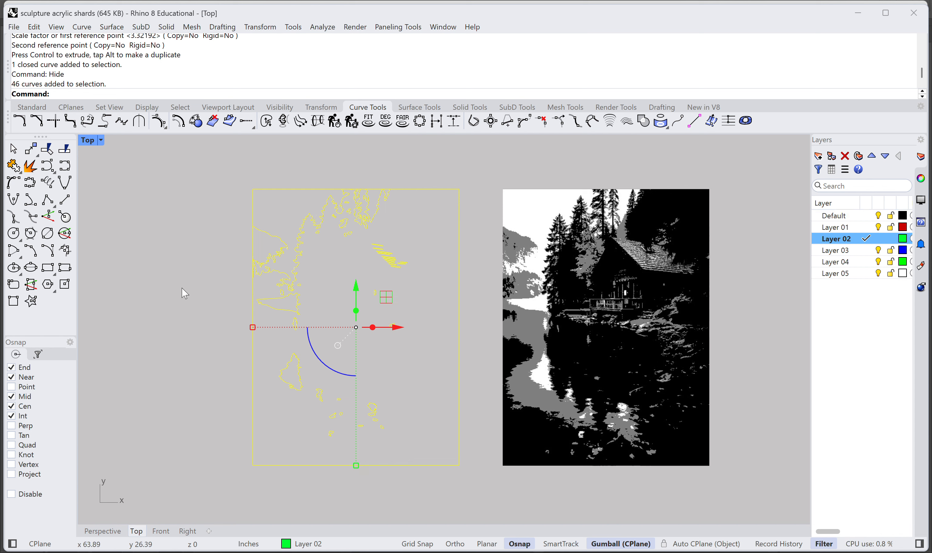
text(hangeLayer)
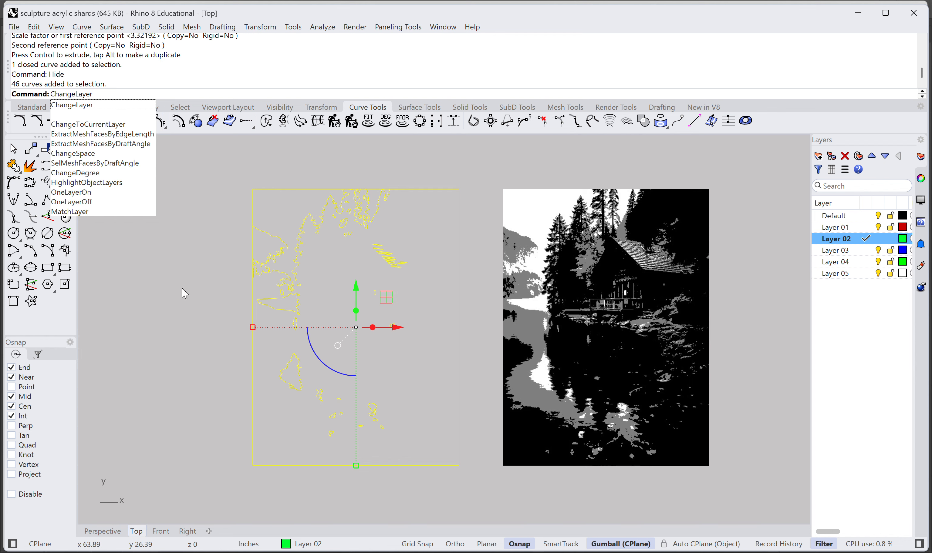
key(Return)
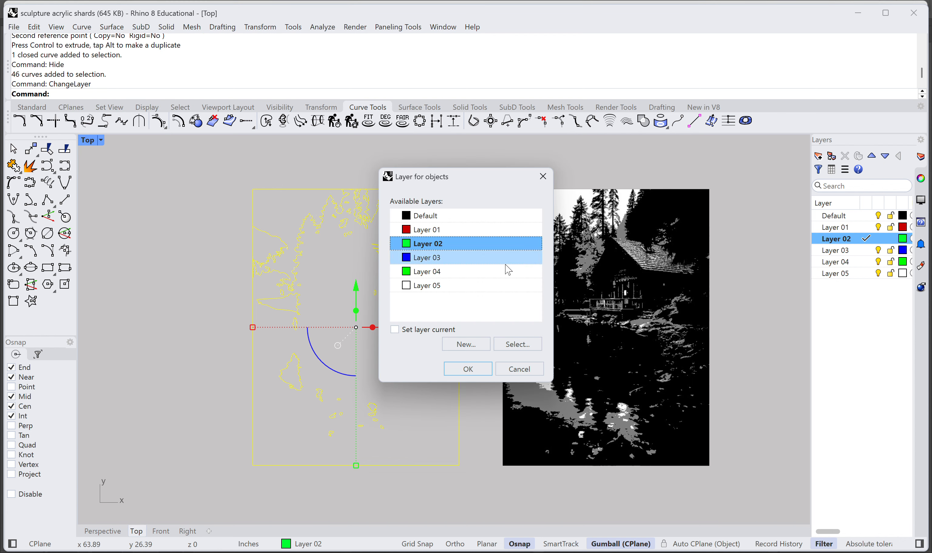
click(454, 216)
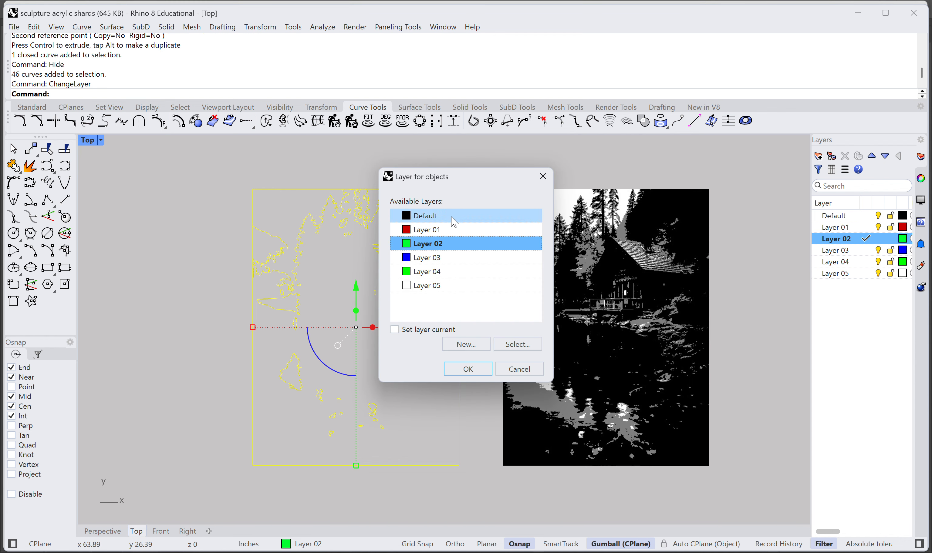
click(473, 369)
click(215, 331)
Step: Compare the traced roof lines with the cabin's shingled roof in the posterized image
scroll(382, 297, up, 4)
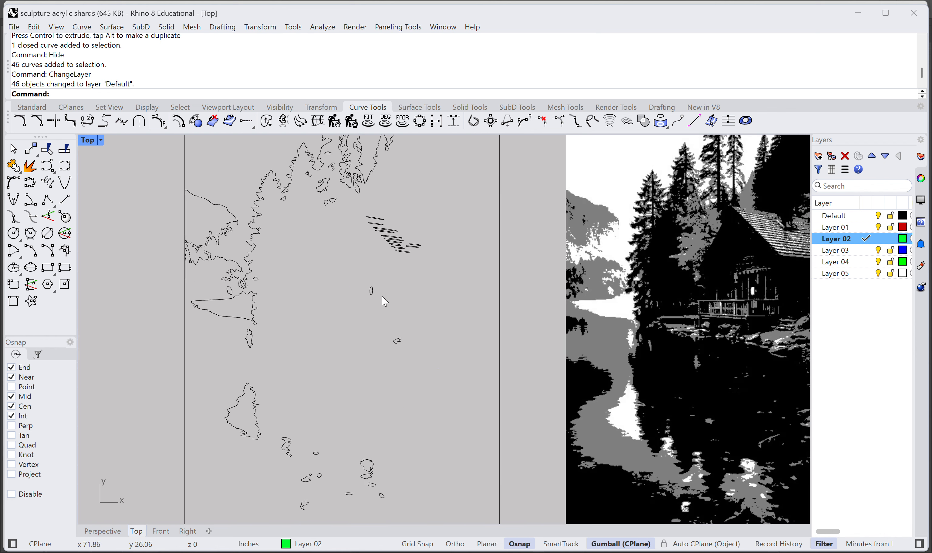
right_drag(323, 239, 402, 336)
scroll(406, 337, up, 3)
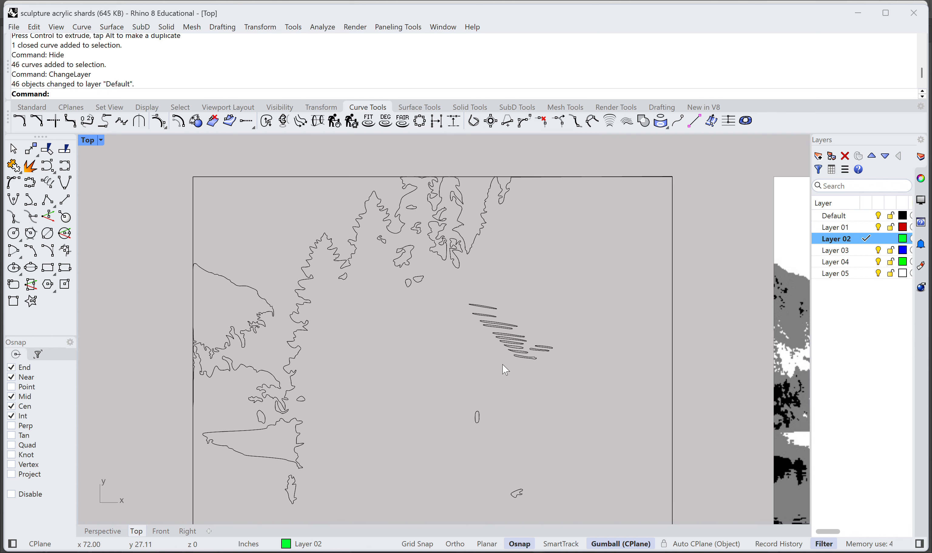
scroll(492, 378, down, 3)
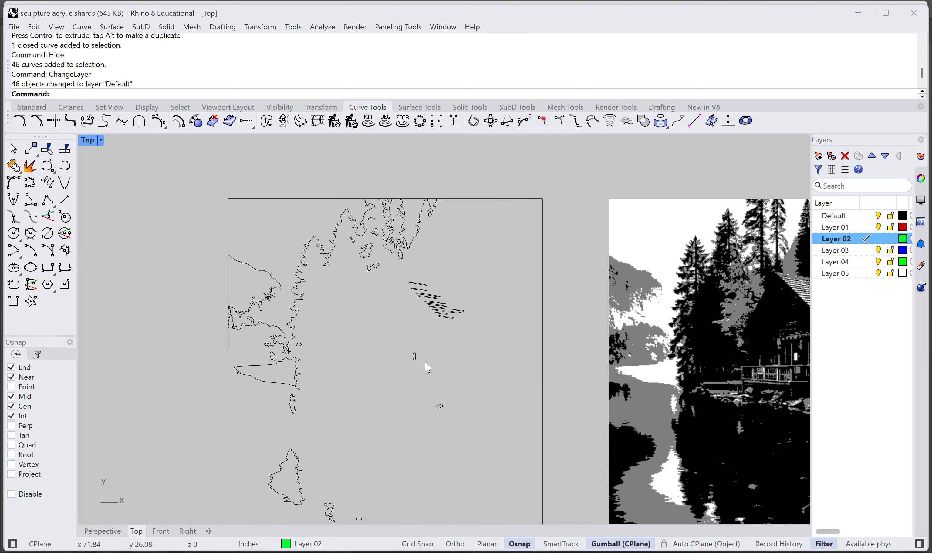
right_drag(450, 397, 237, 345)
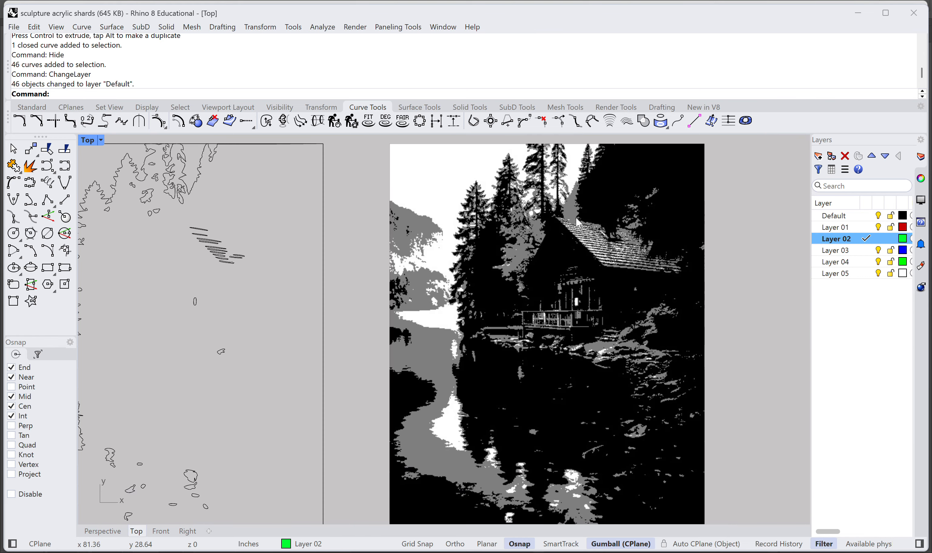
right_drag(292, 270, 387, 262)
scroll(704, 238, up, 5)
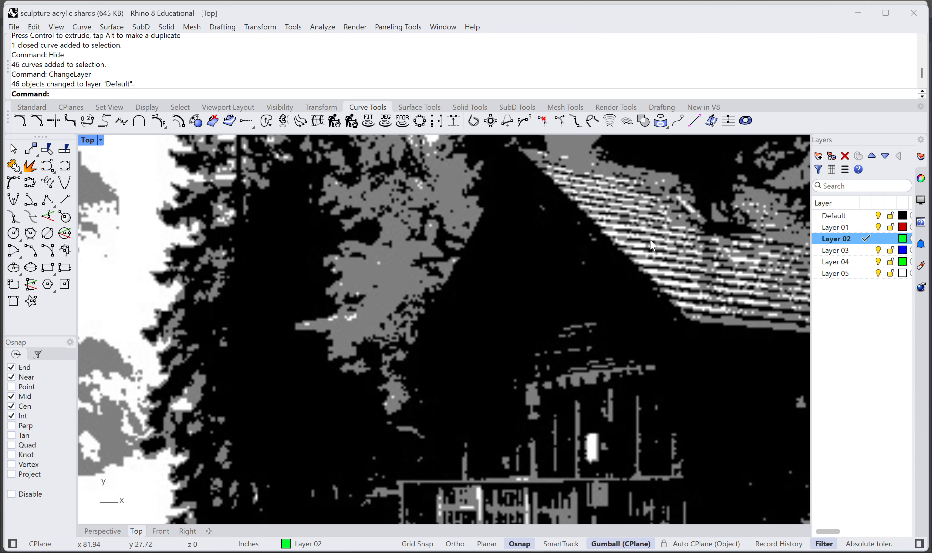
scroll(655, 245, up, 3)
right_drag(676, 257, 420, 325)
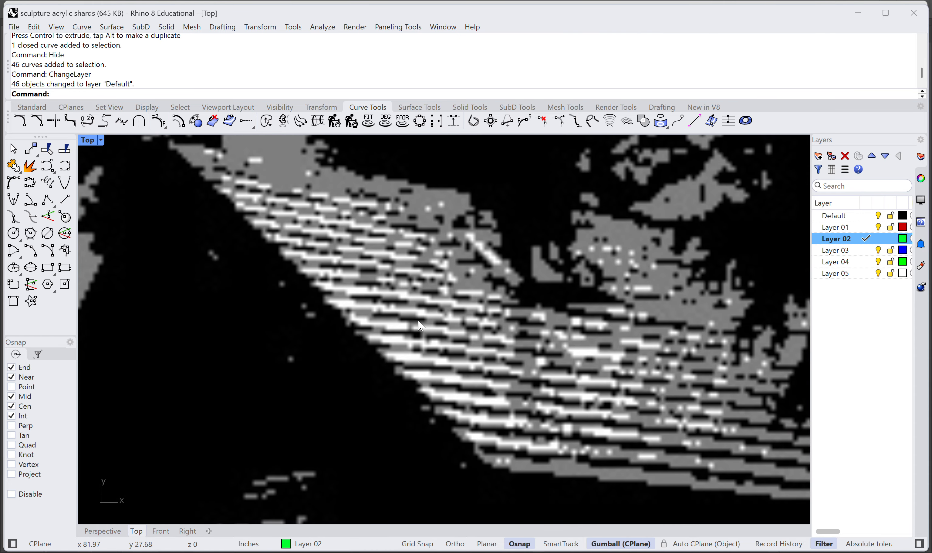
scroll(386, 333, down, 2)
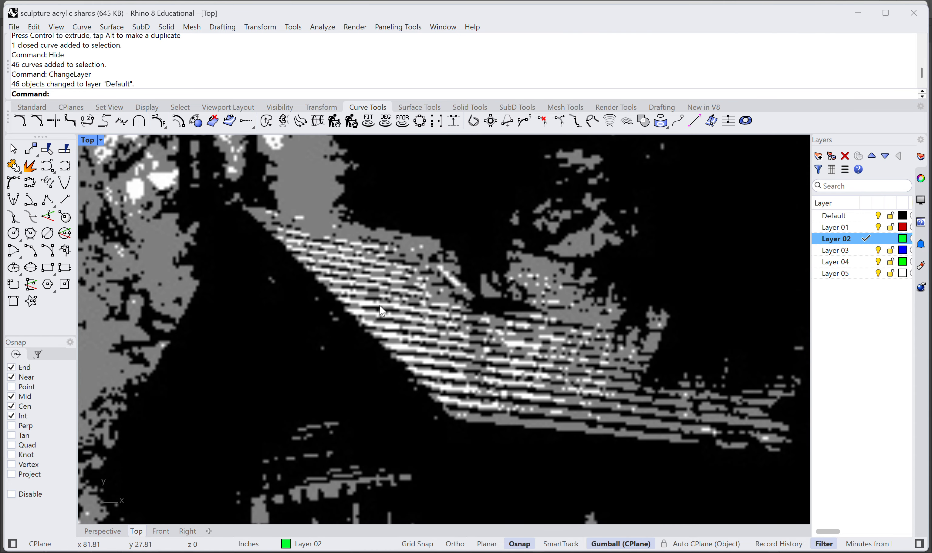
scroll(347, 322, down, 5)
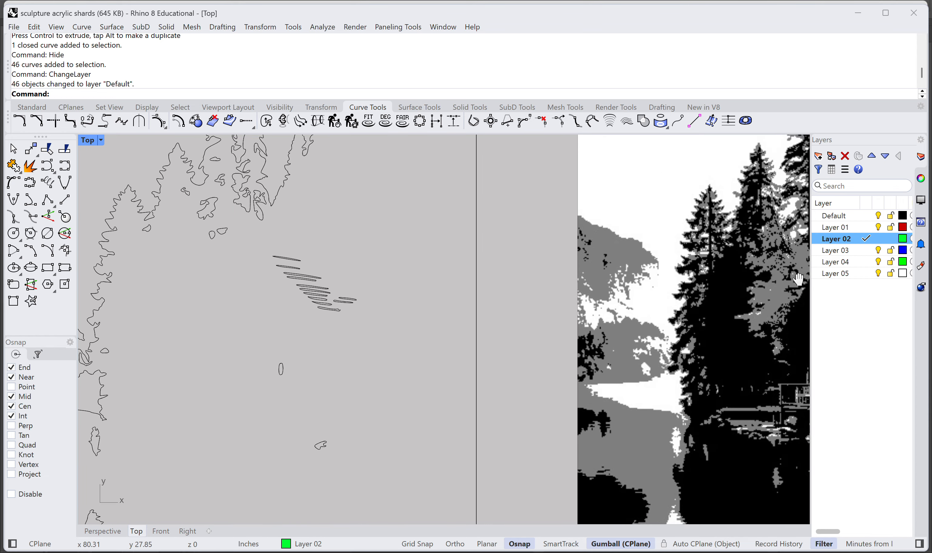
Step: Examine the traced tree outlines and small shapes against the white water reflections in the posterized image
right_drag(254, 323, 354, 364)
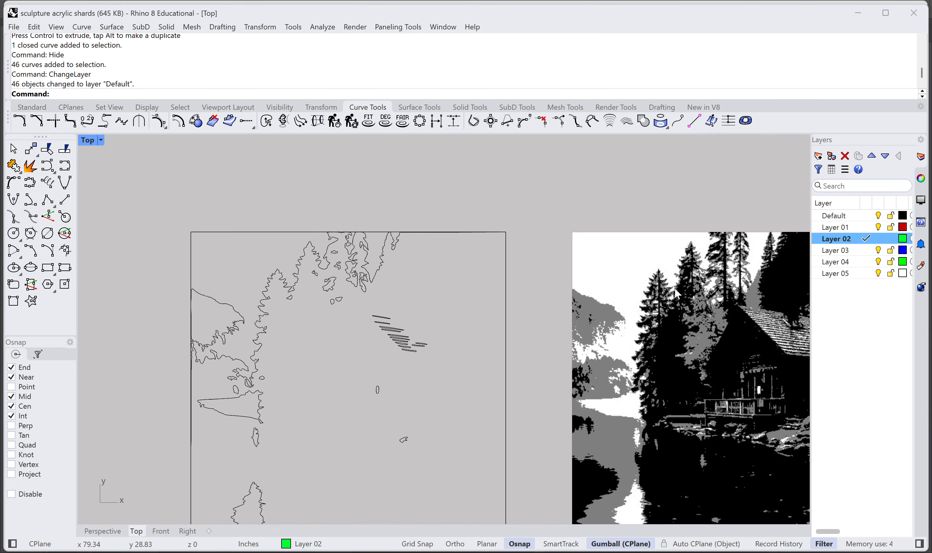
scroll(261, 269, up, 4)
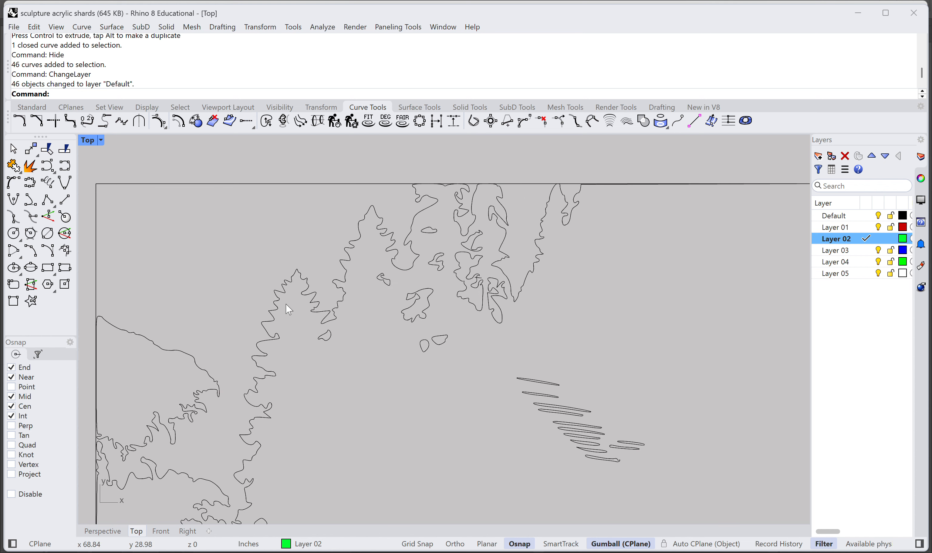
scroll(348, 314, down, 6)
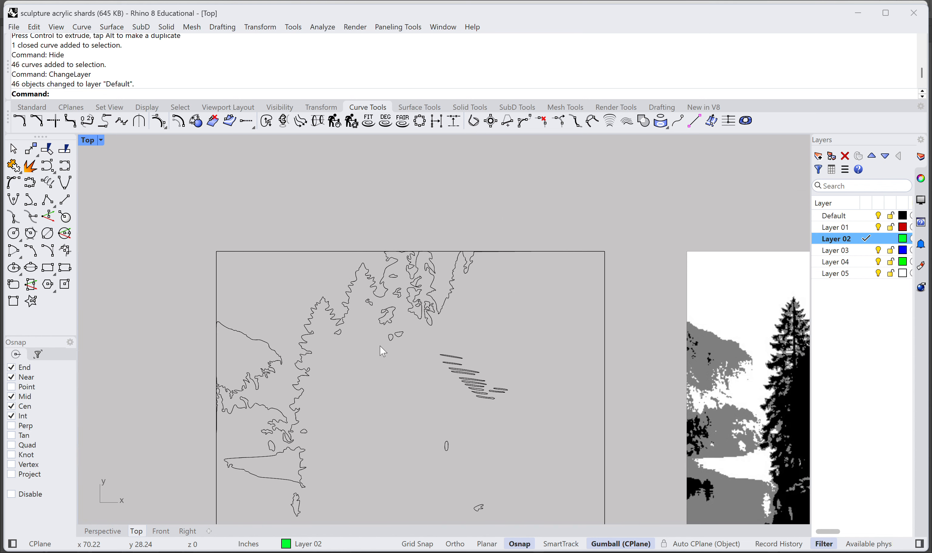
right_drag(382, 345, 258, 224)
right_drag(314, 314, 396, 237)
scroll(499, 315, down, 2)
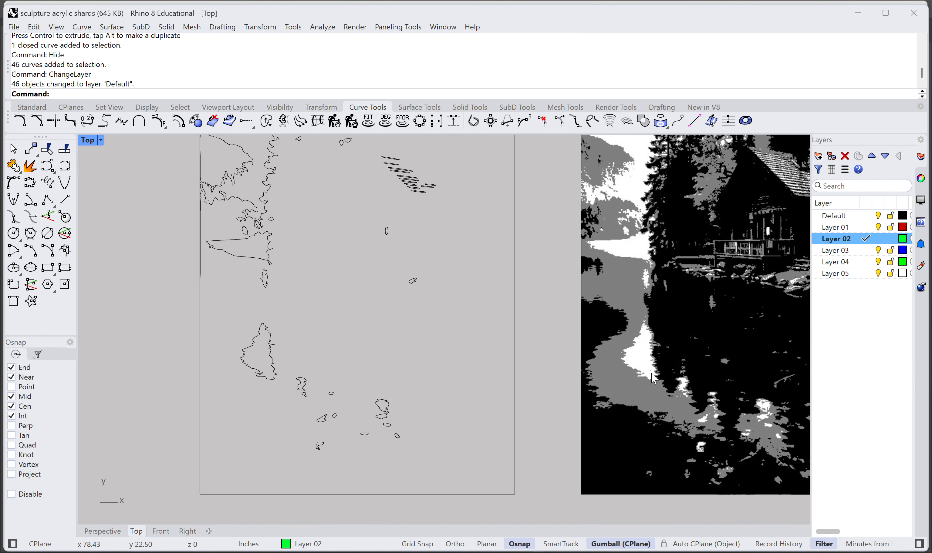
right_drag(506, 406, 365, 370)
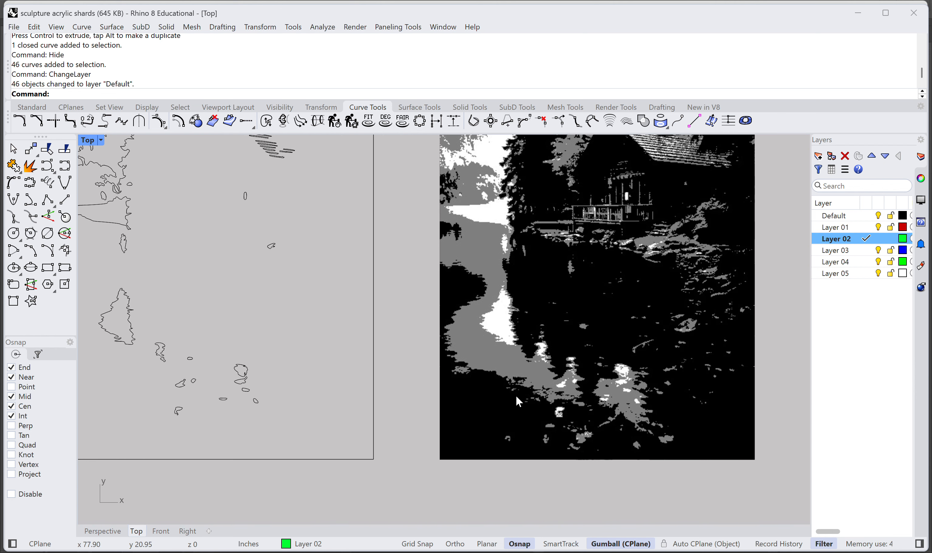
scroll(638, 403, up, 8)
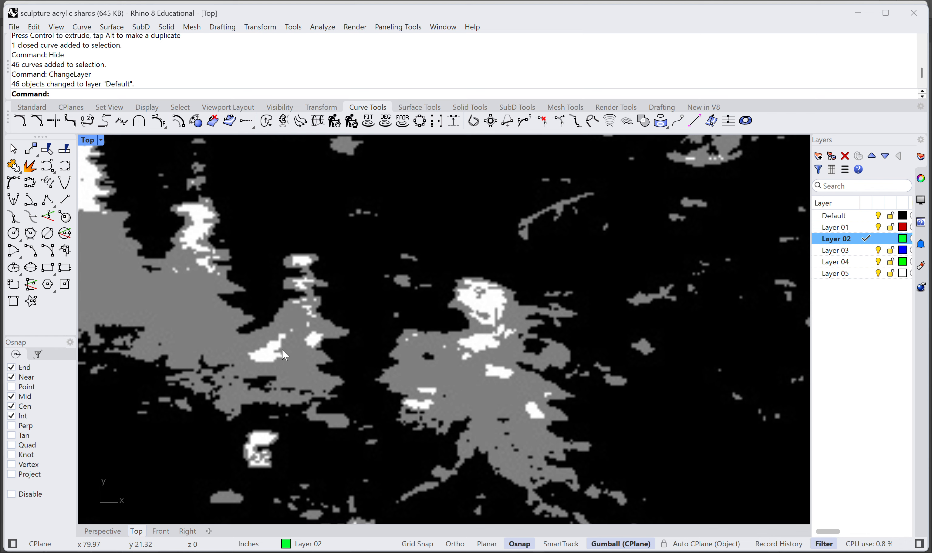
scroll(274, 360, down, 10)
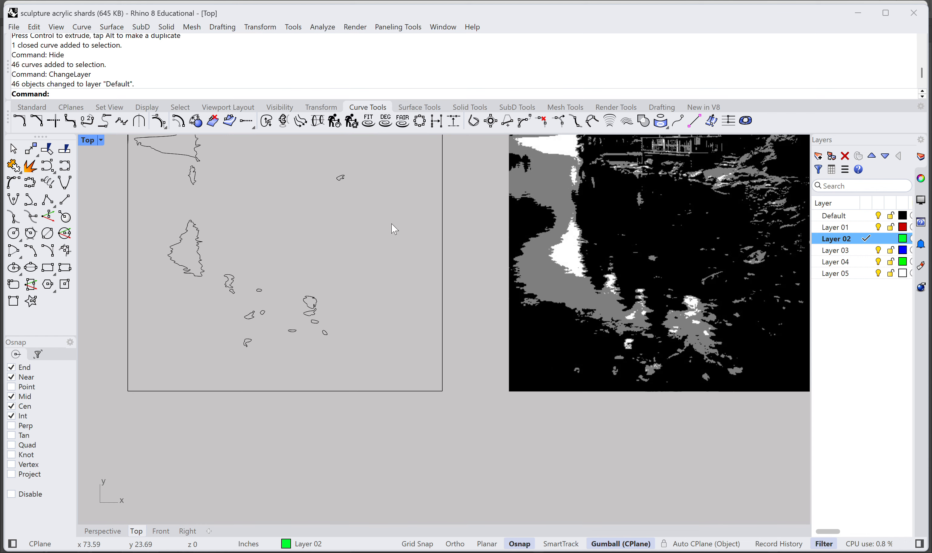
Step: Compare the cabin's porch and roof details in the image with the tracing, and review the whole traced composition
right_drag(394, 228, 490, 355)
scroll(481, 320, down, 2)
right_drag(658, 286, 499, 314)
scroll(571, 248, up, 8)
scroll(581, 262, up, 2)
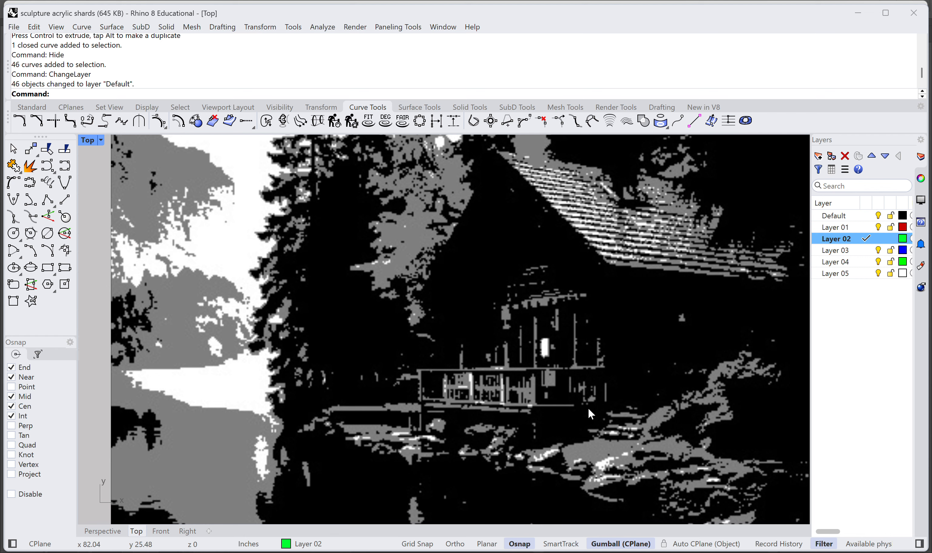
scroll(588, 407, down, 8)
right_drag(442, 374, 681, 369)
scroll(281, 283, up, 9)
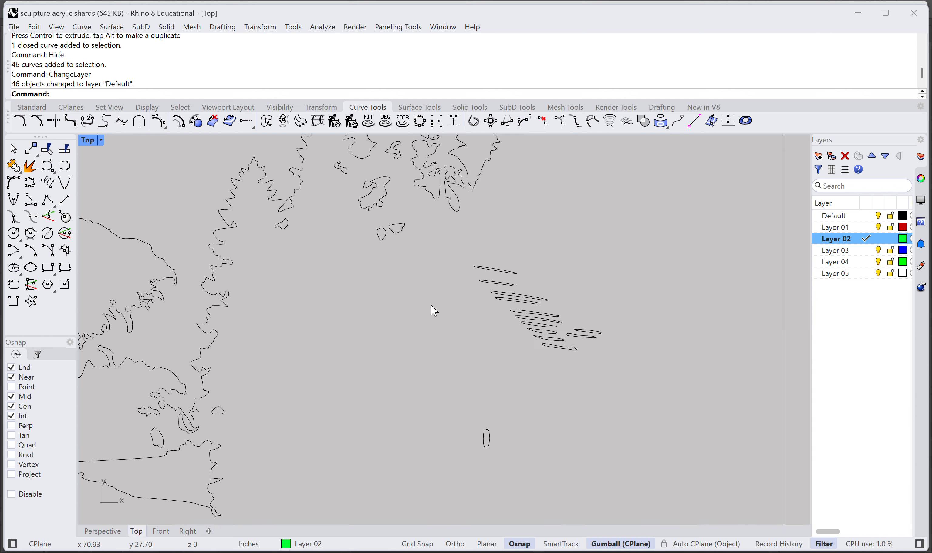
scroll(576, 421, down, 6)
right_drag(576, 419, 515, 286)
scroll(538, 290, down, 2)
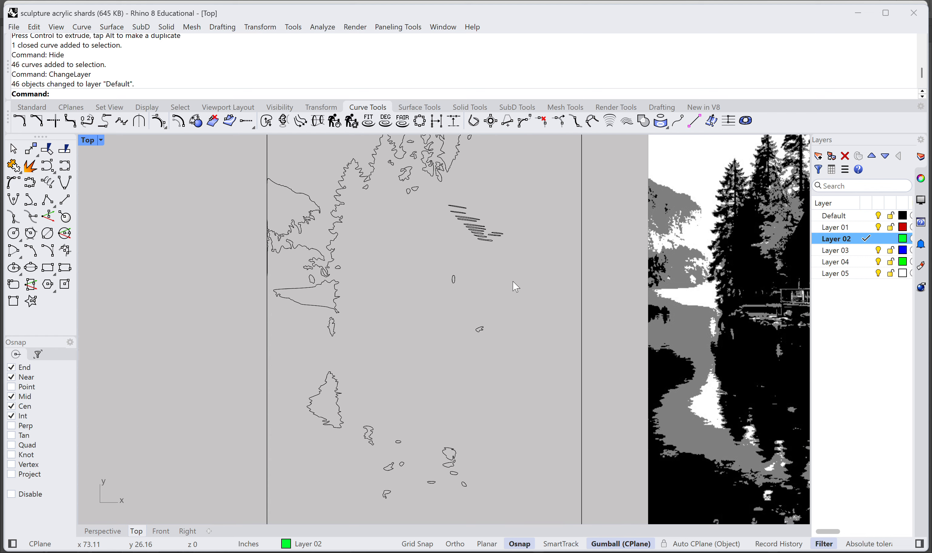
scroll(520, 384, down, 4)
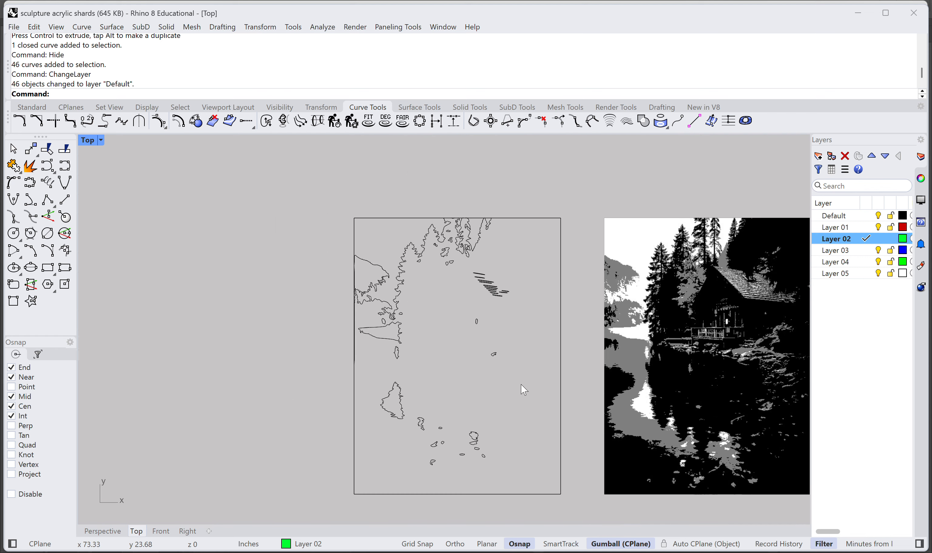
Step: Examine the traced treetops, shoreline, roof lines and water reflections up close, and review the whole tracing beside the posterized image
right_drag(520, 384, 502, 416)
scroll(419, 297, up, 6)
scroll(370, 271, up, 8)
scroll(400, 316, up, 6)
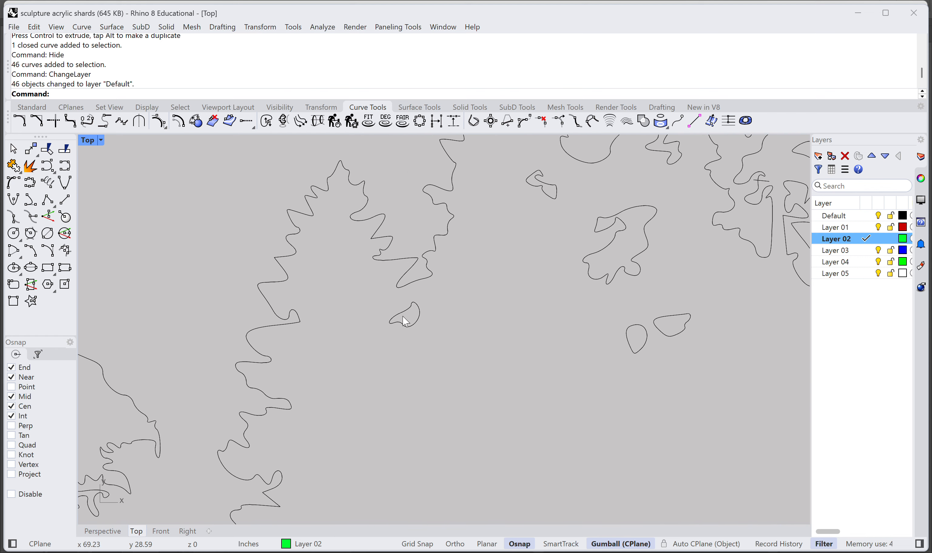
right_drag(404, 318, 556, 315)
scroll(554, 314, down, 4)
right_drag(619, 307, 479, 363)
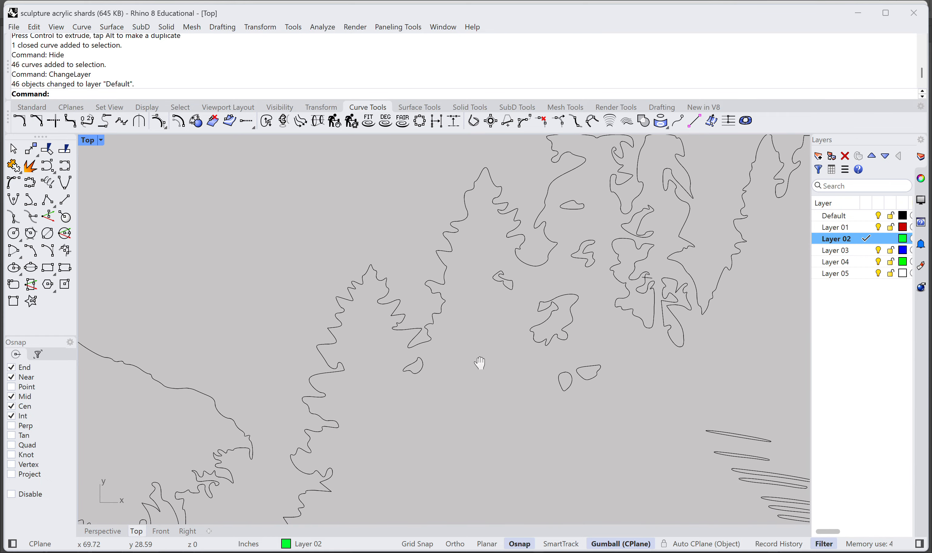
scroll(473, 363, down, 4)
right_drag(481, 428, 510, 325)
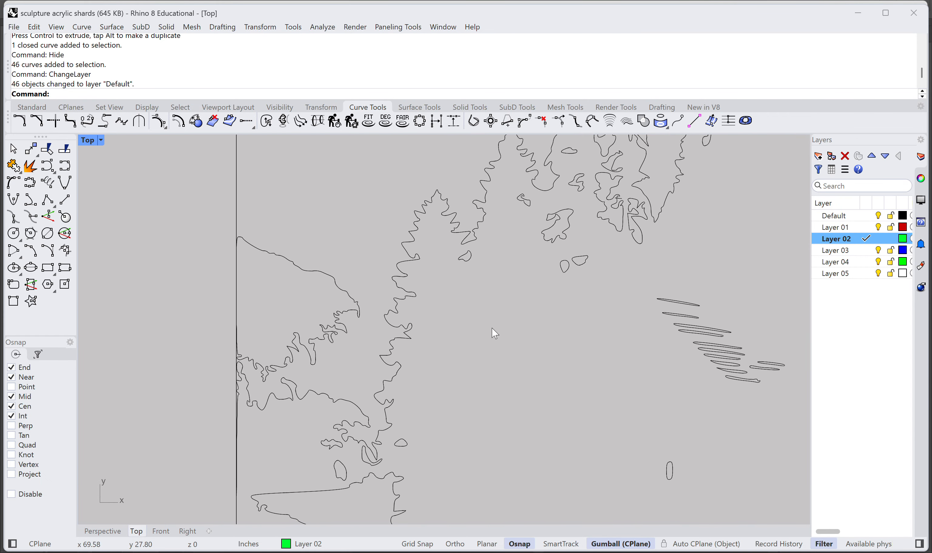
scroll(494, 393, down, 2)
mouse_move(505, 442)
right_down()
mouse_move(499, 403)
mouse_move(541, 460)
mouse_move(432, 252)
mouse_move(433, 233)
right_up()
scroll(526, 433, down, 3)
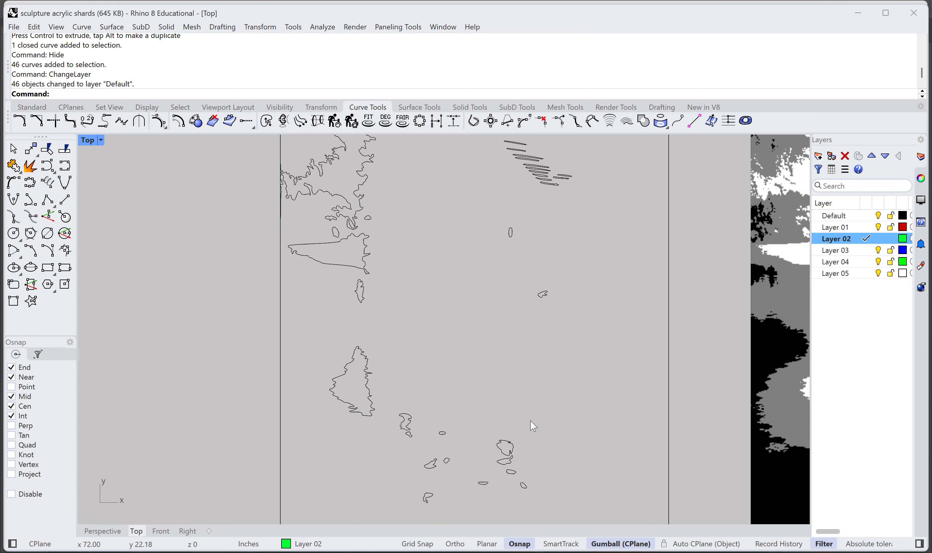
scroll(525, 402, down, 6)
right_drag(516, 380, 448, 356)
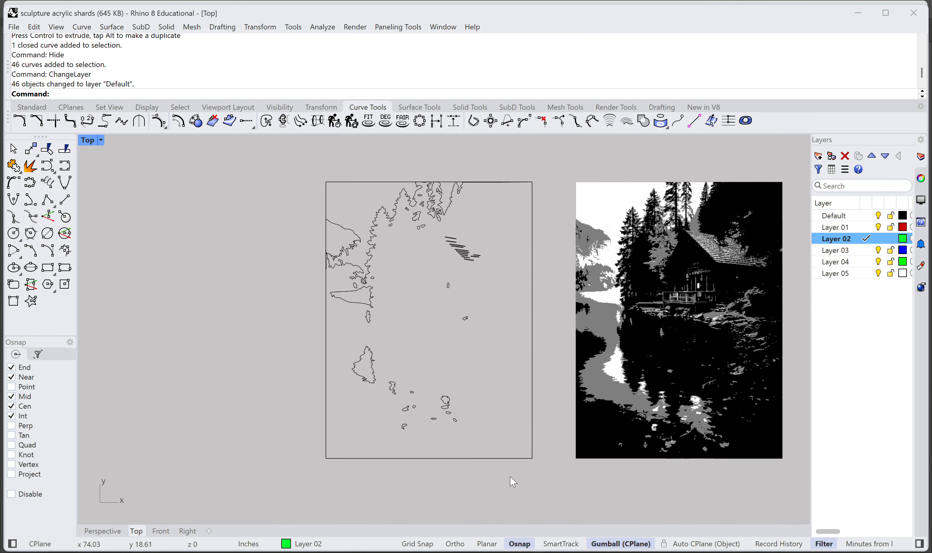
Step: Undo the first tracing's edits back through its hide, moves, scaling and the Vectorize command, leaving the rectangular frame empty
key(ctrl+z)
key(ctrl+z)
key(ctrl+z)
key(ctrl+z)
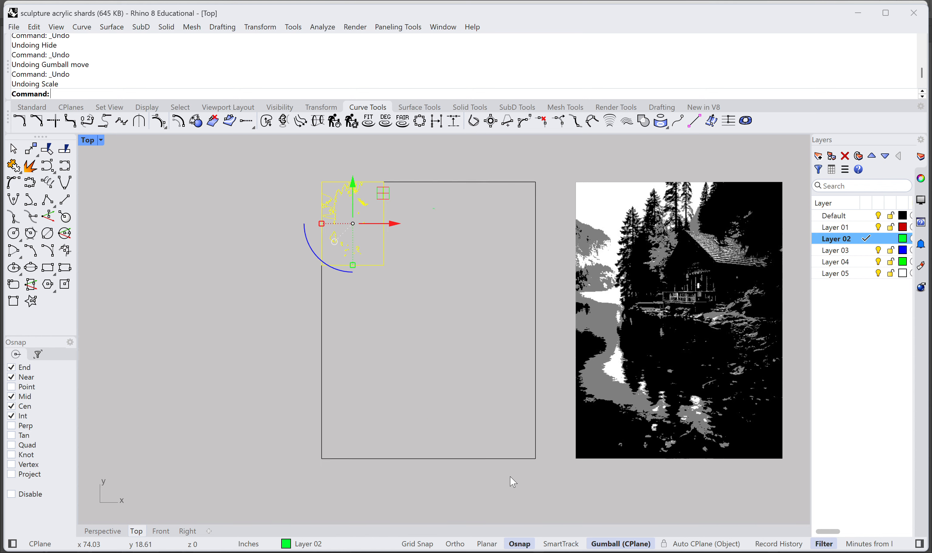
key(ctrl+z)
key(ctrl+z)
scroll(510, 480, down, 5)
right_drag(443, 454, 459, 304)
key(ctrl+z)
key(ctrl+z)
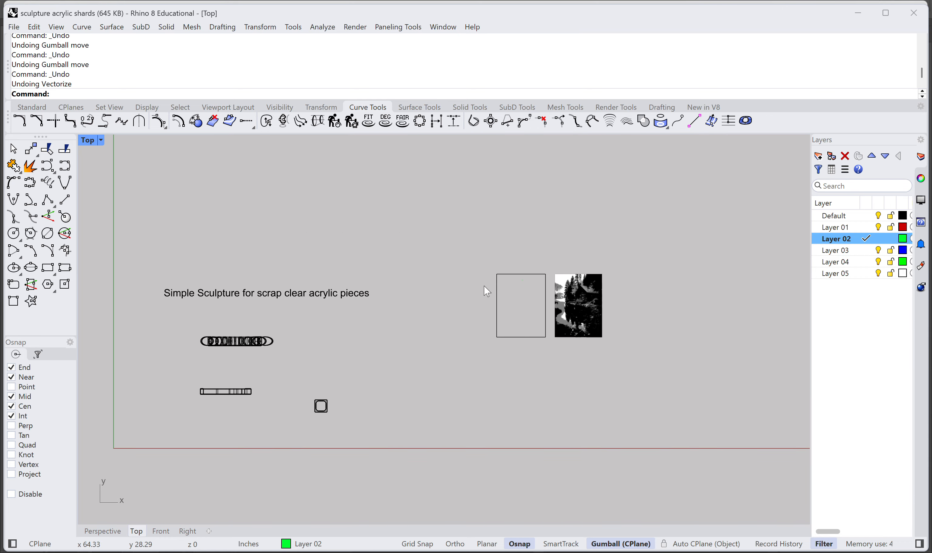
Step: Vectorize the posterized image OIP (6) 3 again with the threshold at 22%, speckles at 23 and the border included
scroll(510, 299, up, 6)
right_drag(535, 313, 518, 312)
text(Vec)
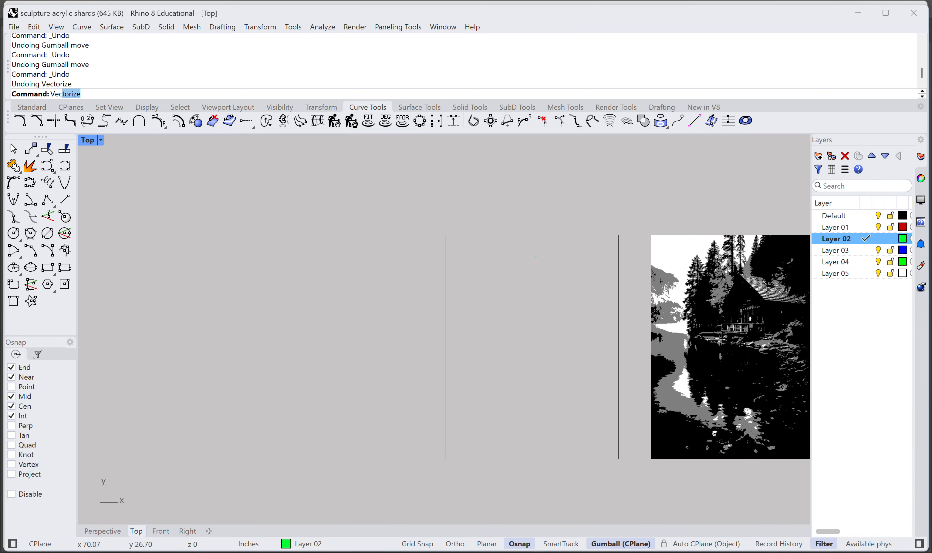
text(tori)
key(Return)
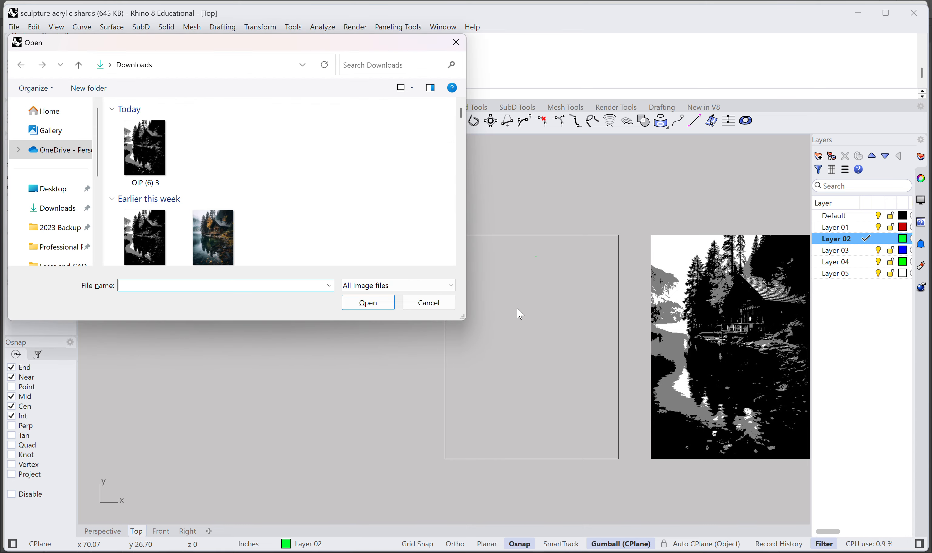
click(136, 147)
click(369, 307)
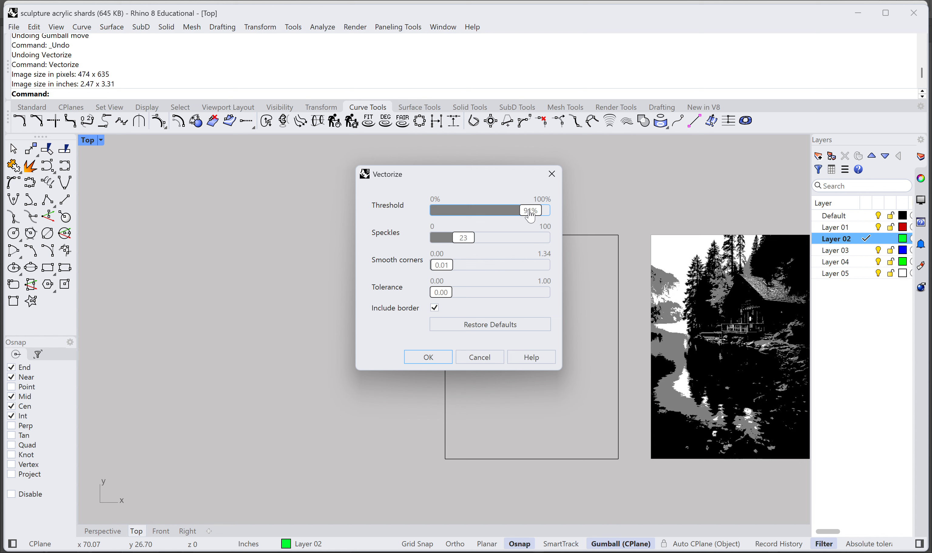
drag(531, 218, 462, 220)
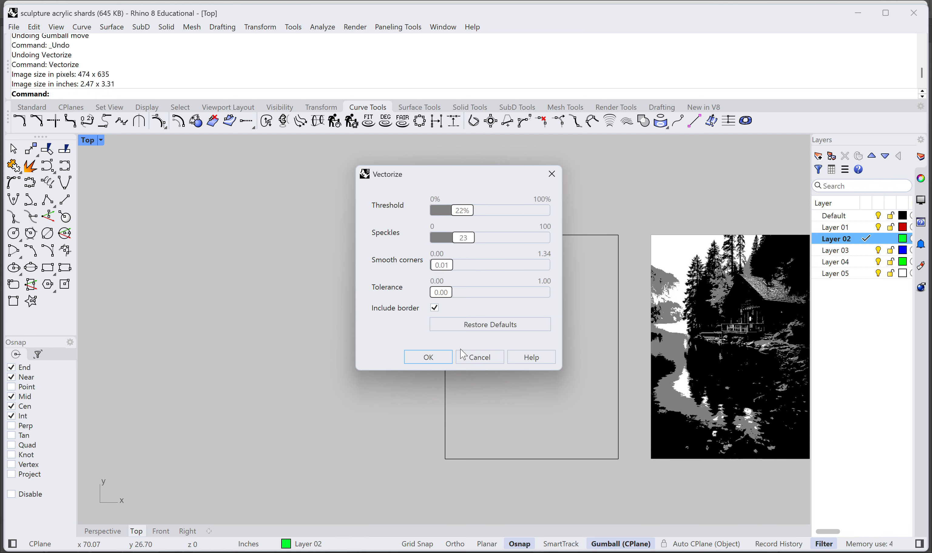
click(428, 358)
Step: Move the new tracing from the origin across and up into the rectangular frame beside the posterized image
scroll(380, 362, down, 3)
right_drag(380, 363, 551, 260)
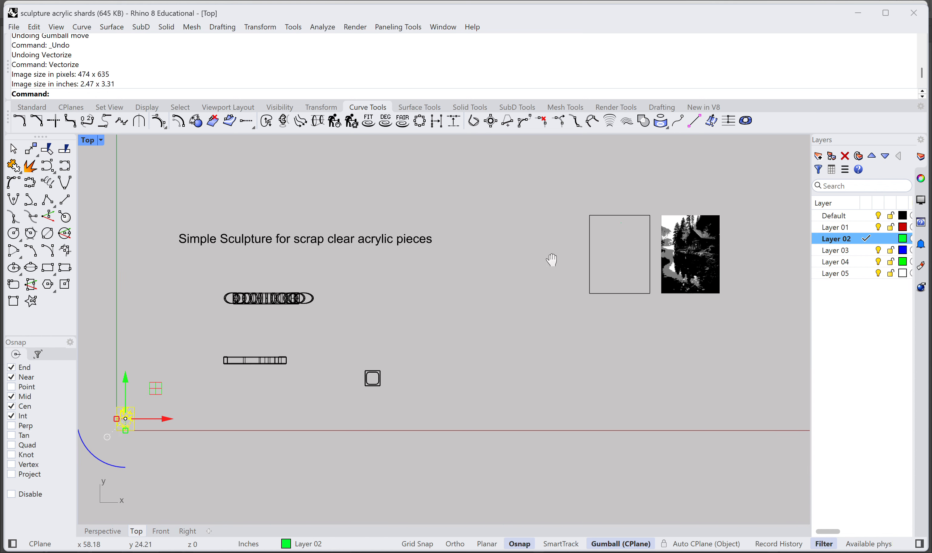
scroll(551, 260, down, 3)
drag(331, 356, 659, 357)
drag(621, 313, 597, 210)
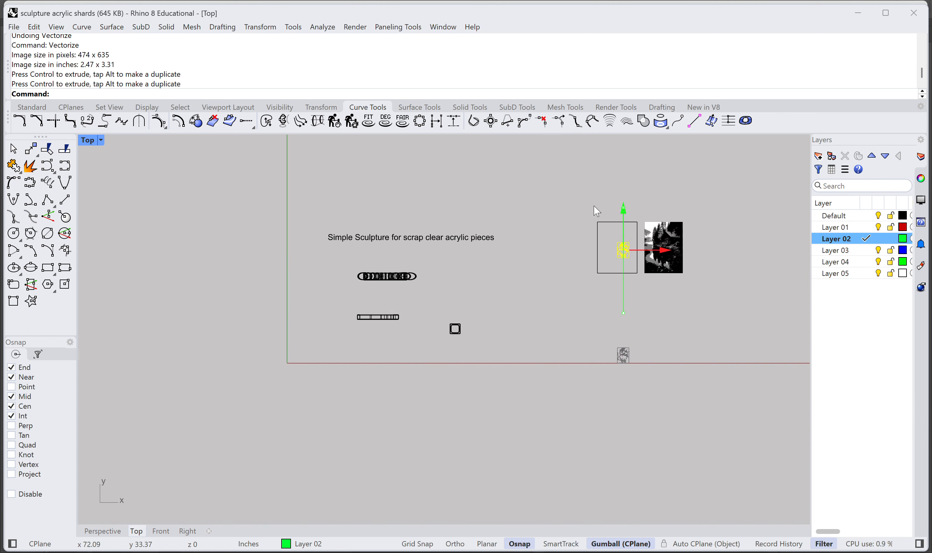
scroll(624, 241, up, 5)
right_drag(558, 263, 490, 254)
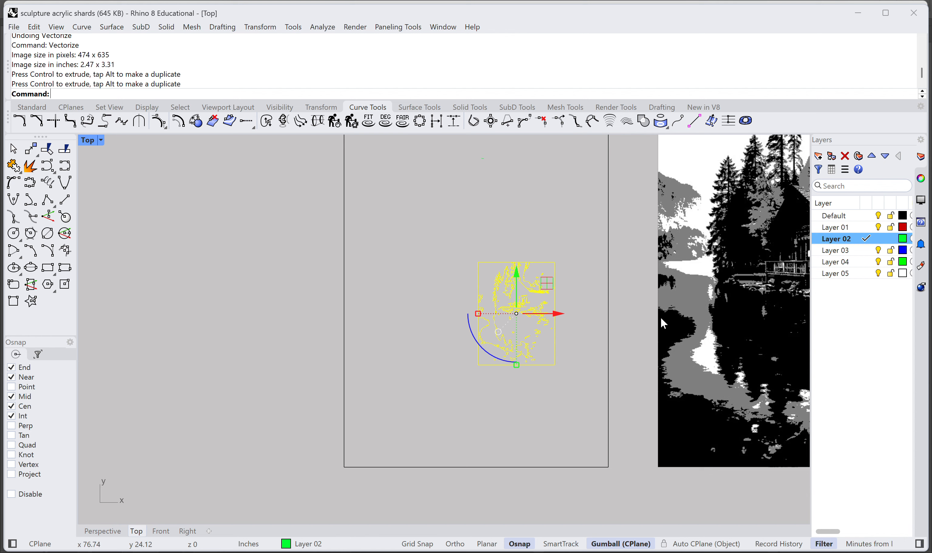
Step: Change the new traced curves to the Default layer
text(hangeLayer)
key(Return)
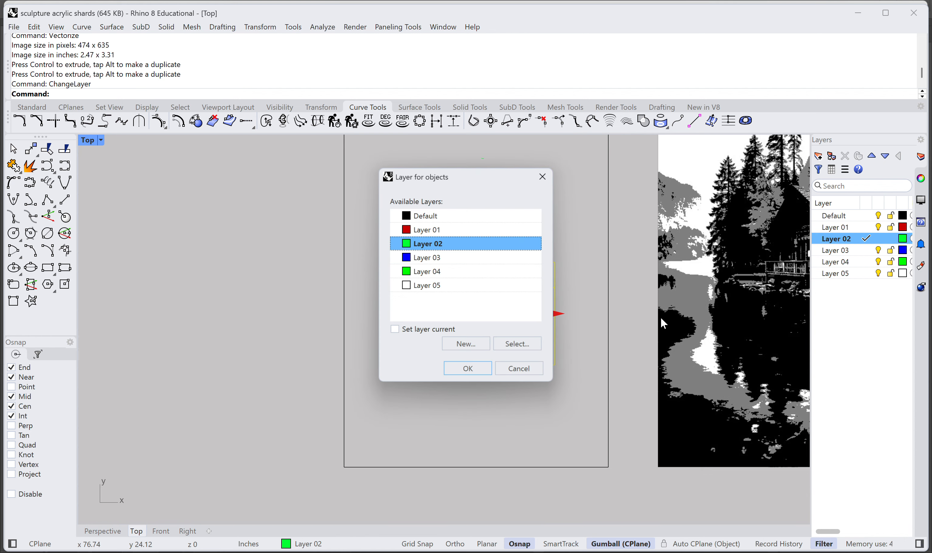
click(463, 216)
click(469, 369)
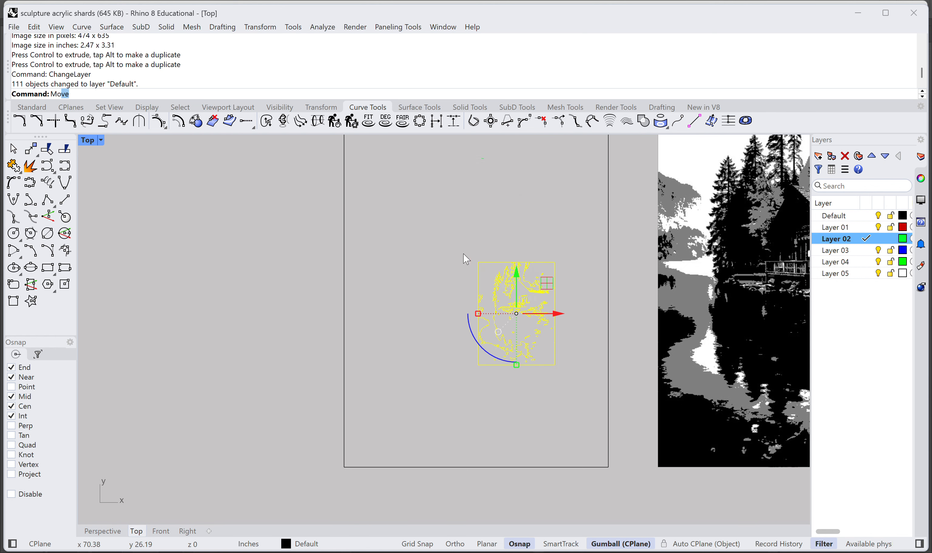
Step: Move the tracing by its upper-left corner onto the upper-left corner of the rectangular frame
text(Move)
key(Return)
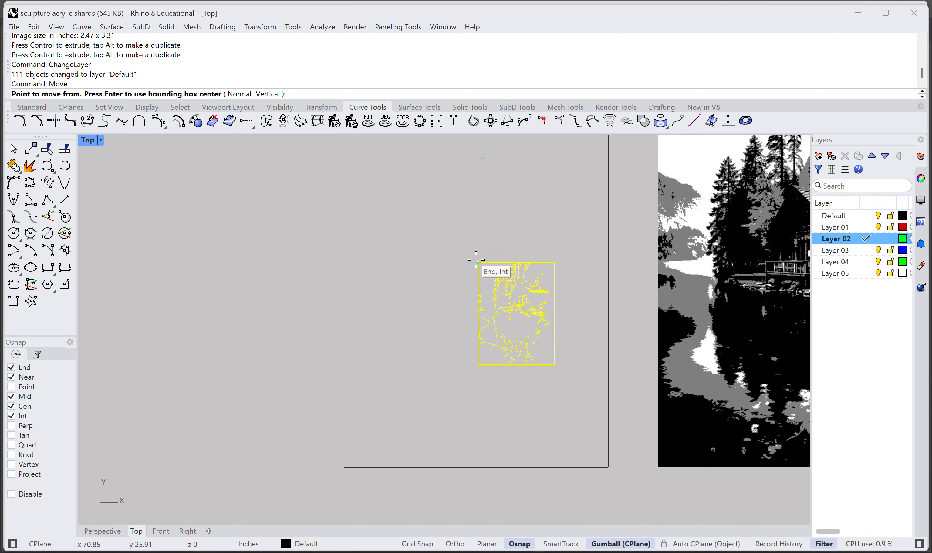
click(478, 262)
right_drag(429, 229, 456, 358)
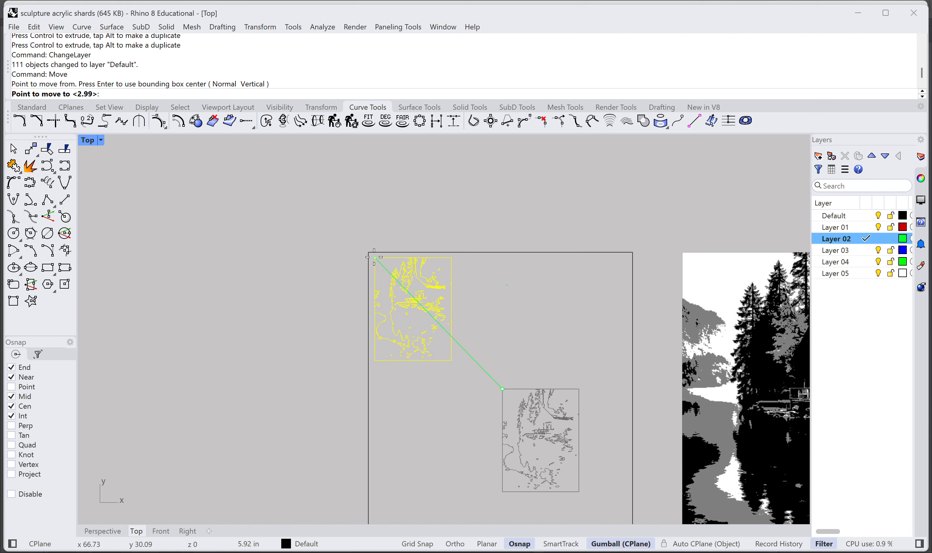
click(368, 252)
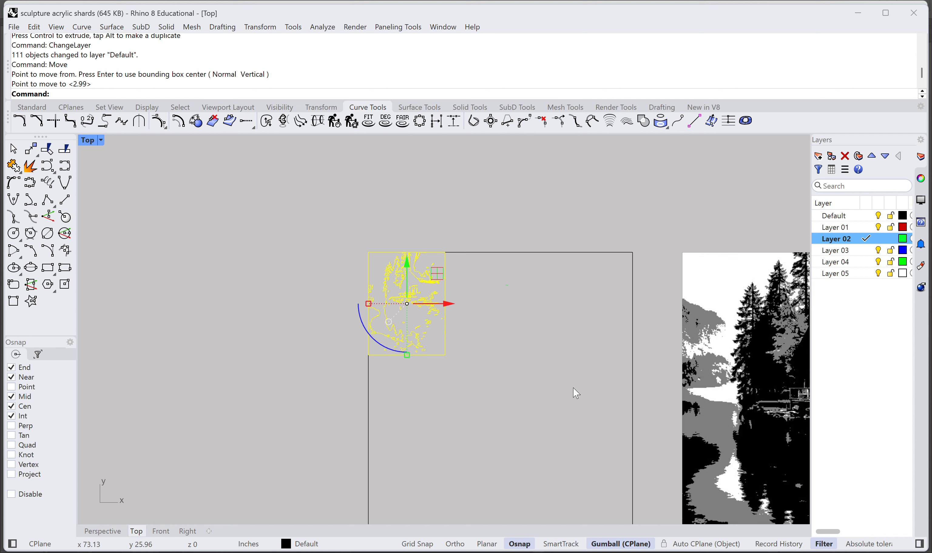
text(Sclae)
key(Return)
key(Delete)
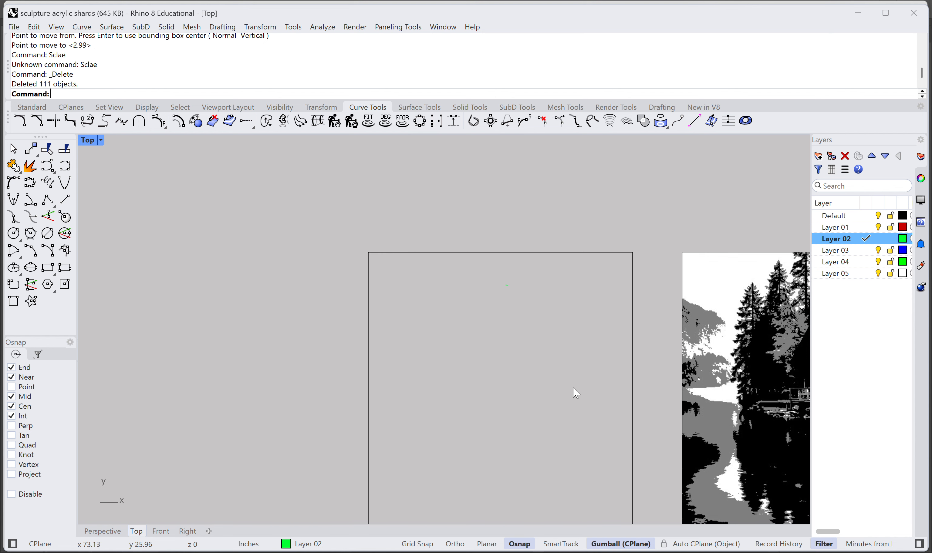
text(Sc)
key(BackSpace)
key(BackSpace)
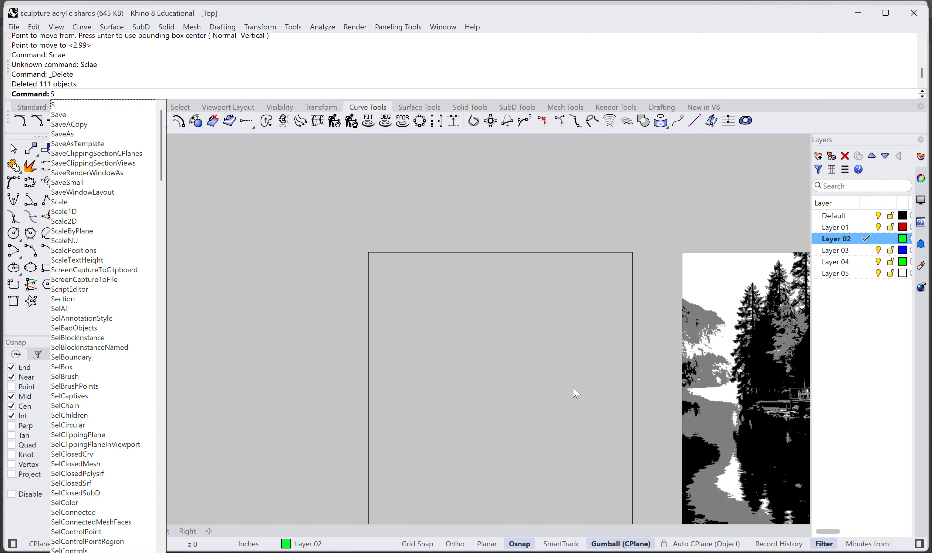
key(BackSpace)
key(ctrl+z)
scroll(529, 380, down, 15)
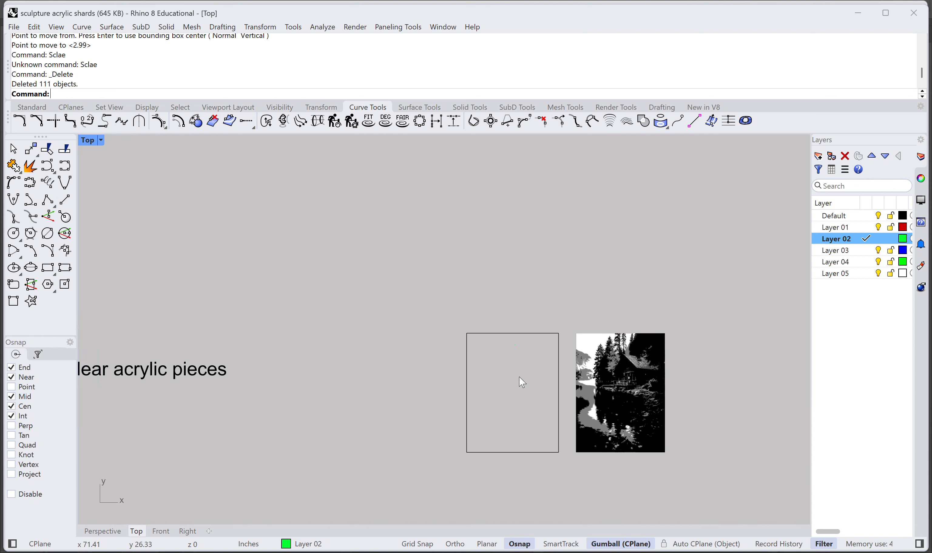
Step: Scale the tracing from its upper-left corner to reach the frame's bottom edge, and shift it right toward the frame's right edge
scroll(520, 304, up, 12)
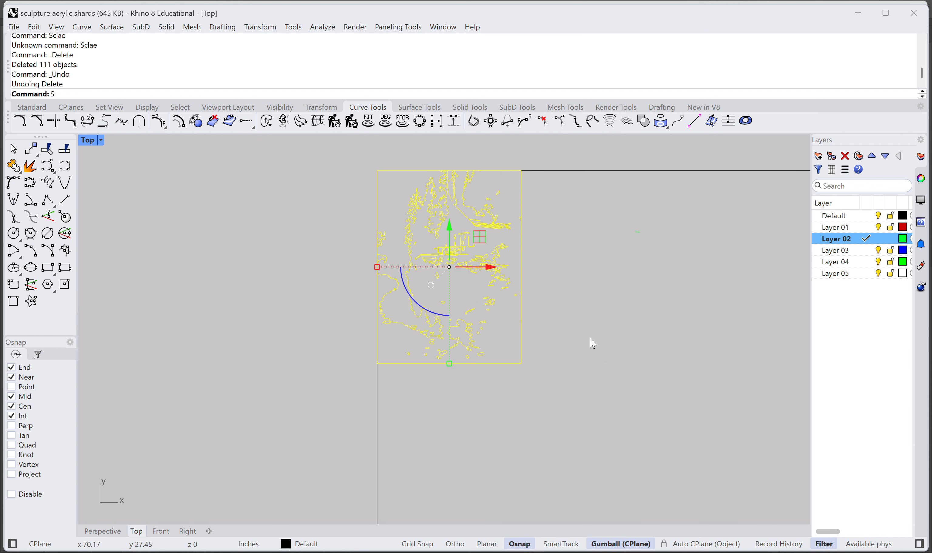
key(Return)
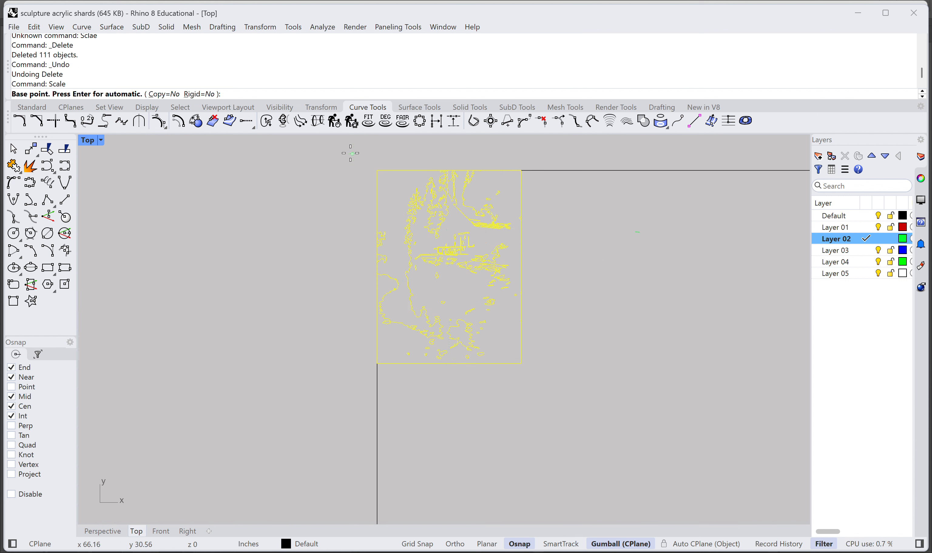
click(377, 171)
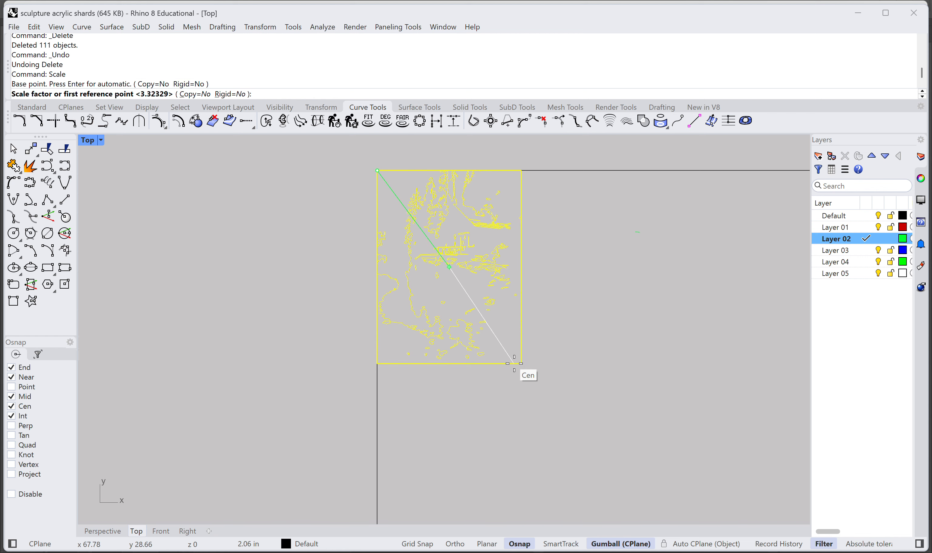
scroll(604, 409, down, 6)
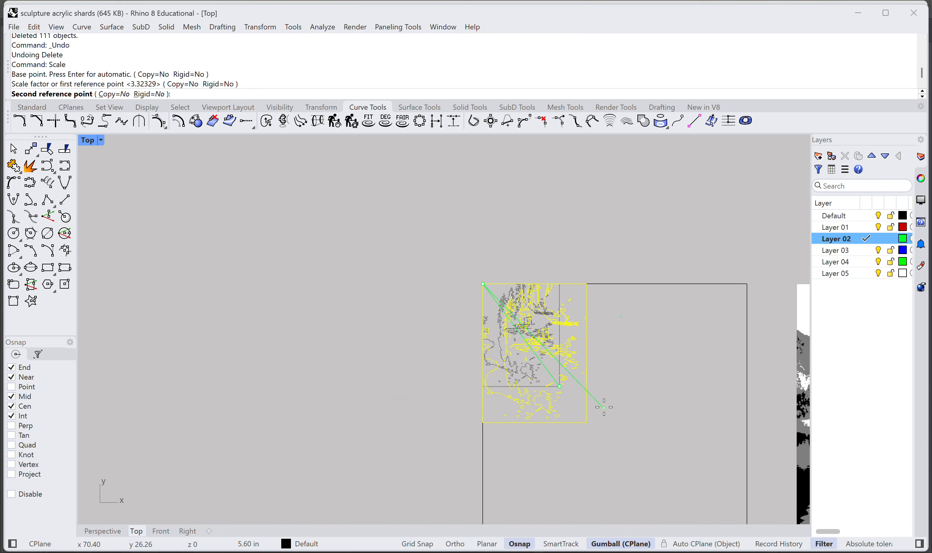
right_drag(610, 404, 439, 251)
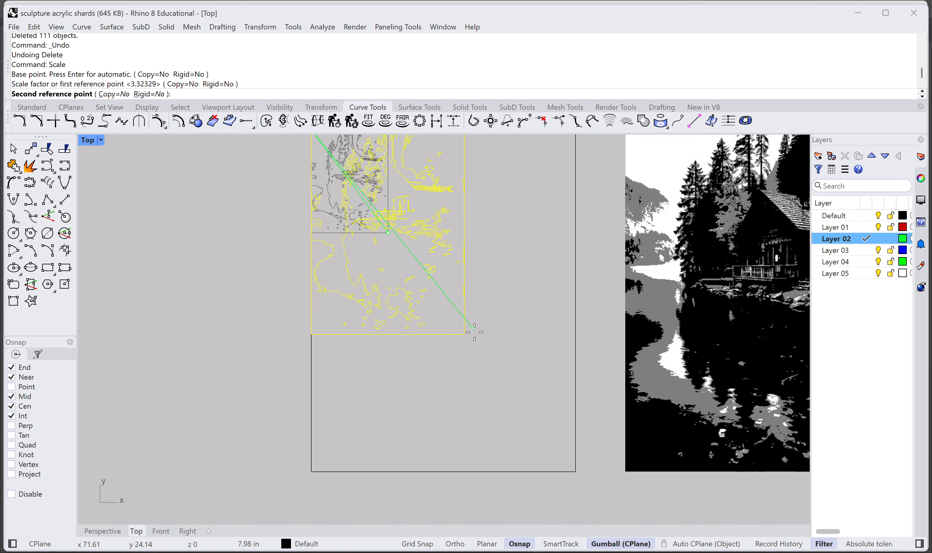
click(545, 470)
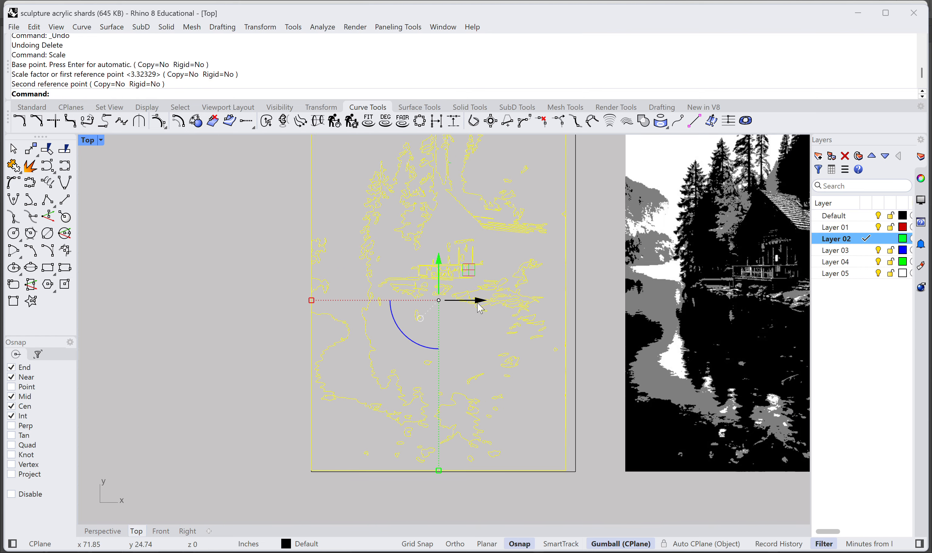
drag(477, 302, 486, 301)
key(Escape)
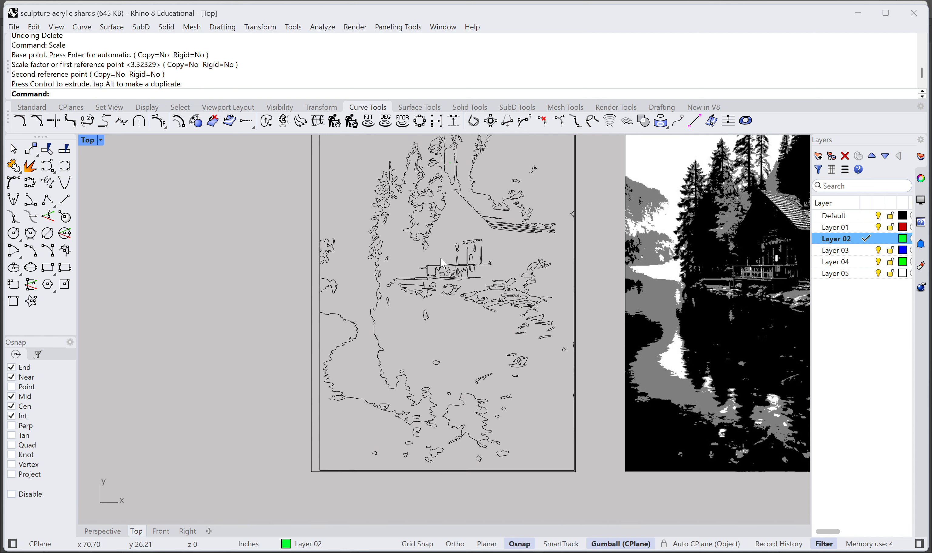
Step: Compare the traced porch railing and posts with the same area of the cabin in the posterized image
scroll(446, 265, up, 5)
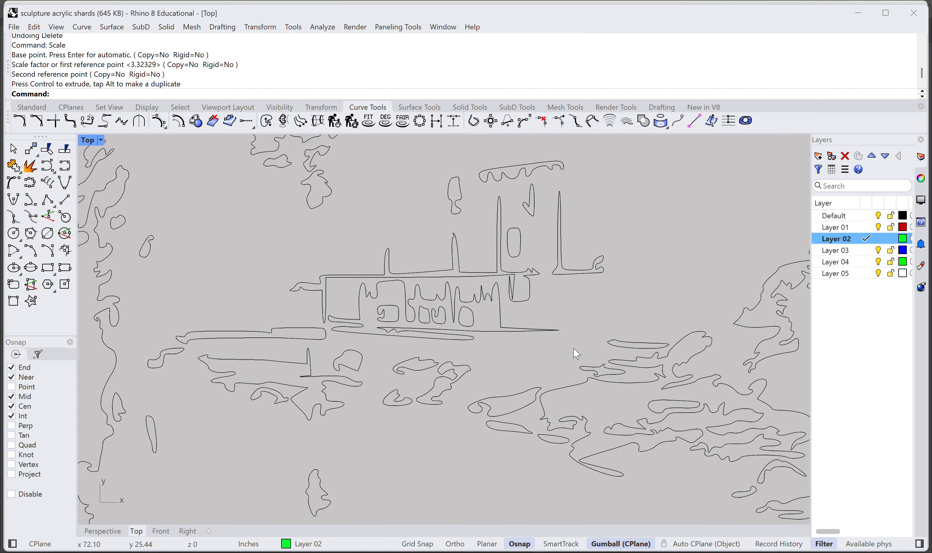
scroll(529, 352, up, 4)
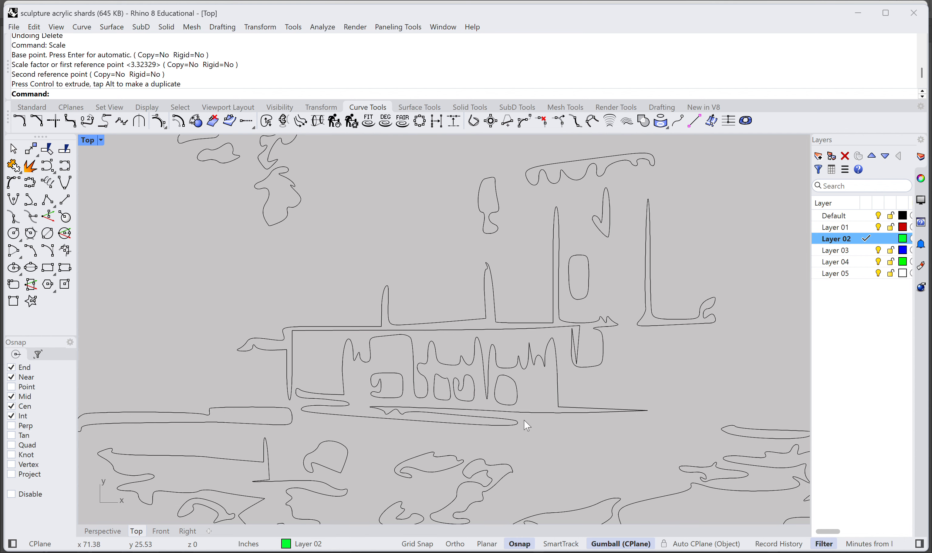
scroll(567, 391, down, 3)
scroll(628, 343, down, 4)
right_drag(667, 293, 229, 285)
scroll(613, 298, down, 7)
scroll(469, 316, up, 7)
scroll(471, 317, up, 5)
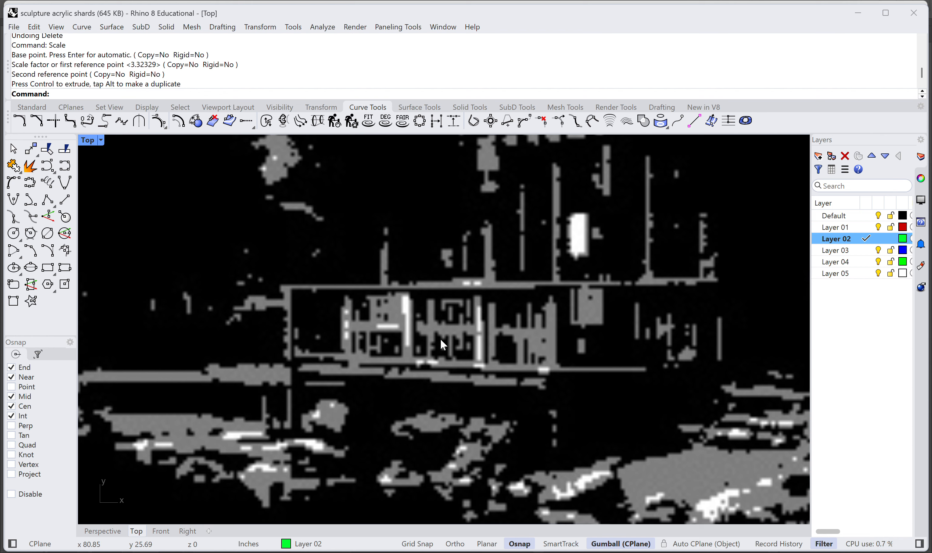
Step: Compare the traced roof, rocks and trees with the posterized image, and review the whole new tracing beside it
scroll(509, 340, down, 10)
right_drag(353, 282, 639, 289)
scroll(373, 303, down, 4)
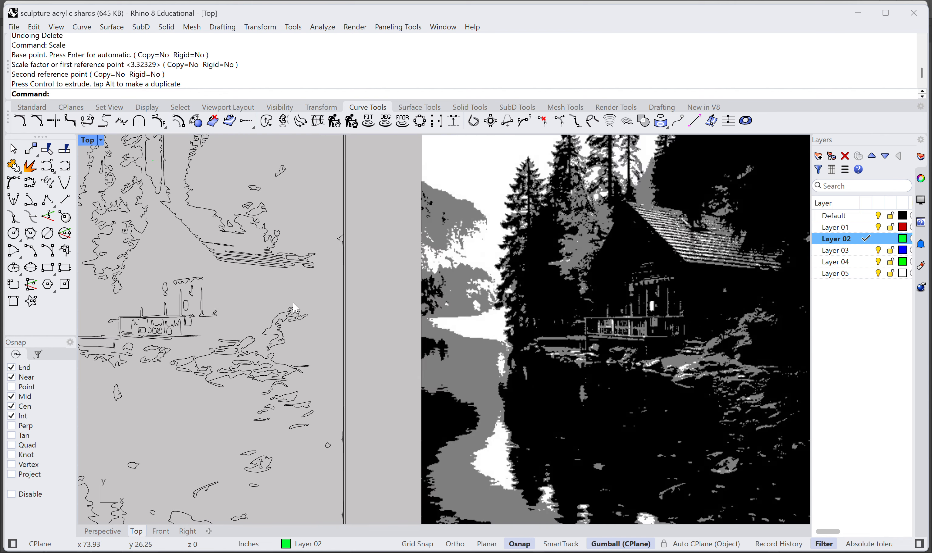
right_drag(292, 307, 557, 318)
scroll(434, 350, up, 5)
scroll(439, 344, down, 7)
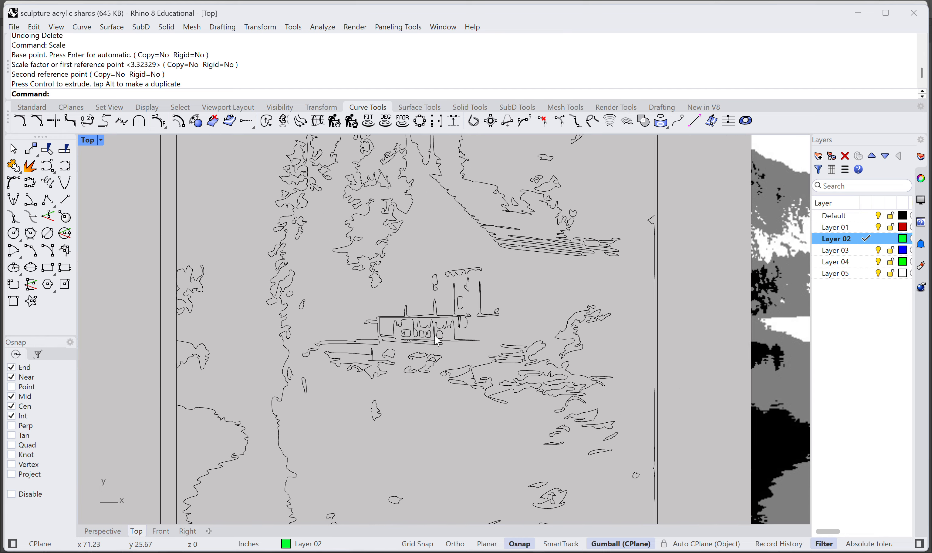
scroll(439, 352, down, 4)
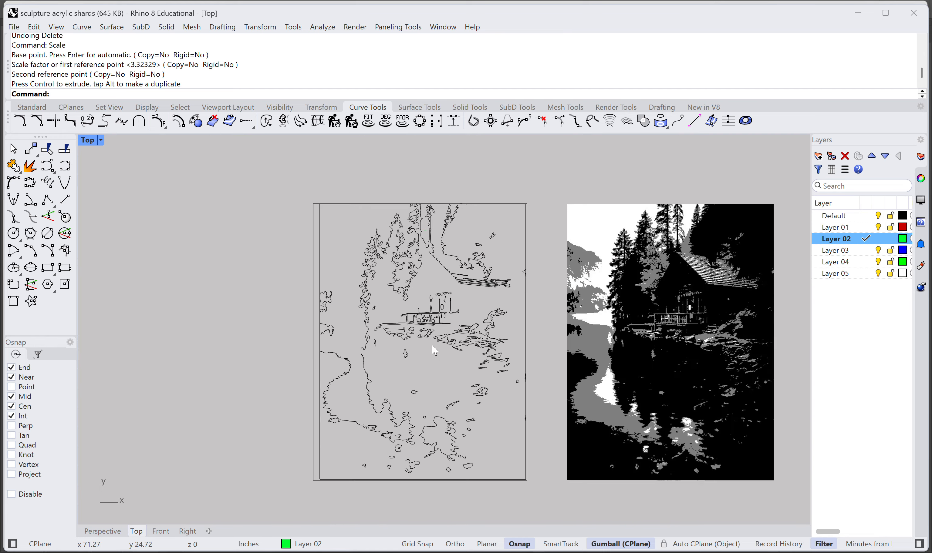
Step: Examine the tracing's porch, roof, trees and water outlines up close and as a whole for excess detail
scroll(377, 346, up, 2)
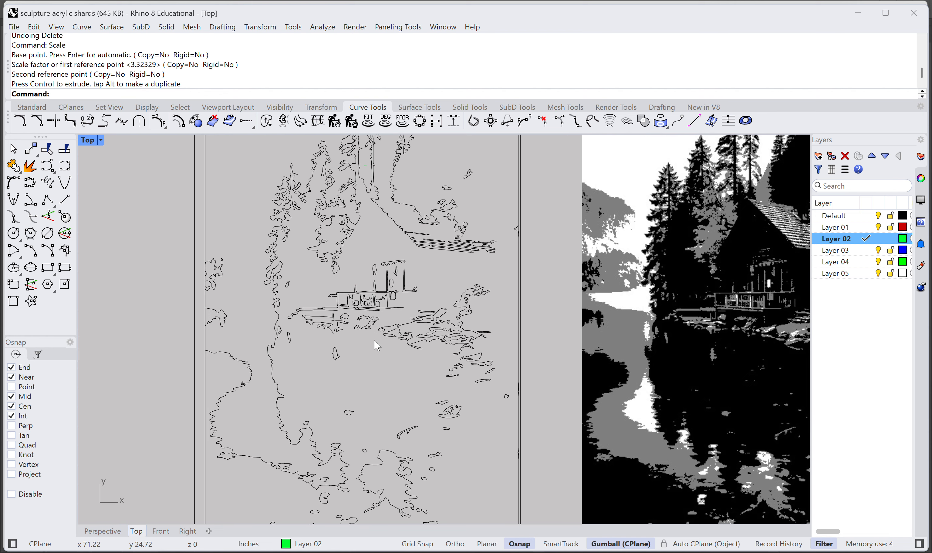
scroll(377, 345, up, 8)
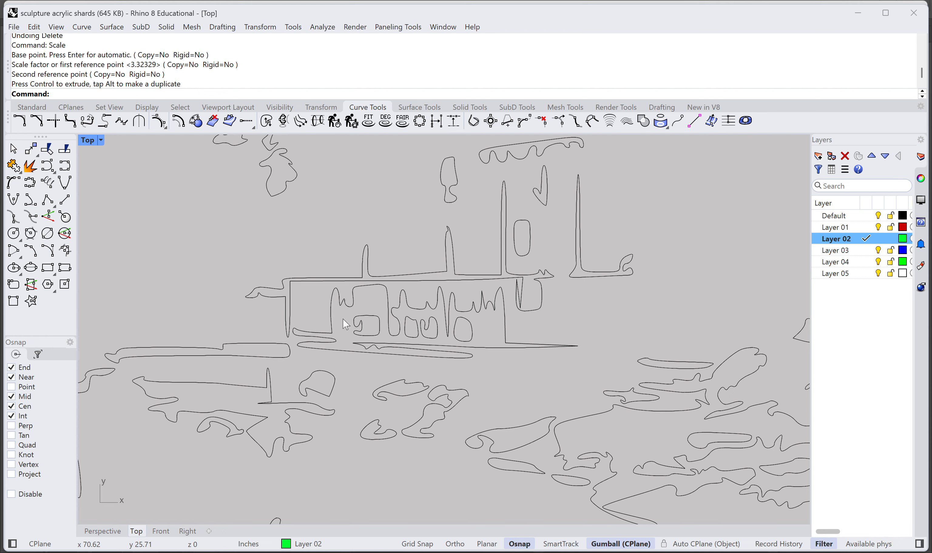
scroll(348, 327, down, 4)
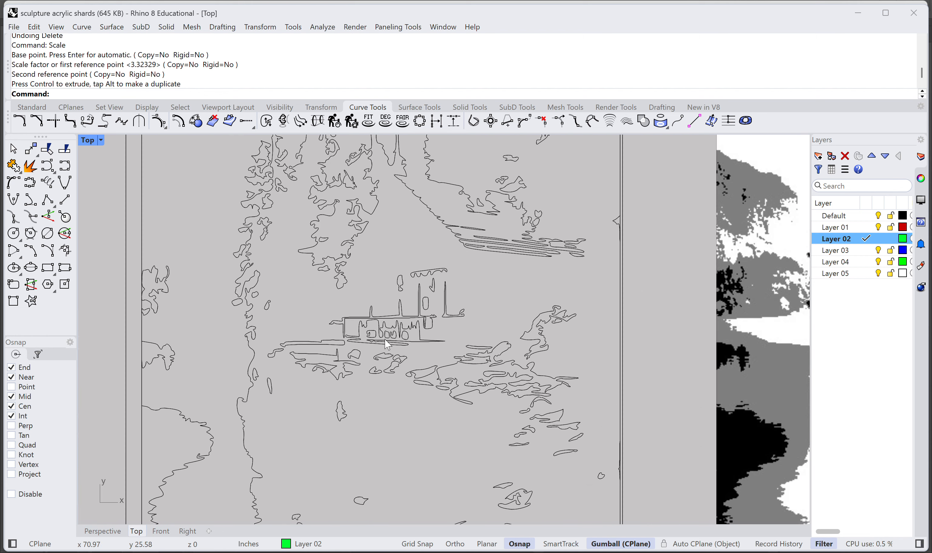
scroll(478, 310, down, 2)
scroll(475, 305, down, 4)
right_drag(471, 322, 457, 277)
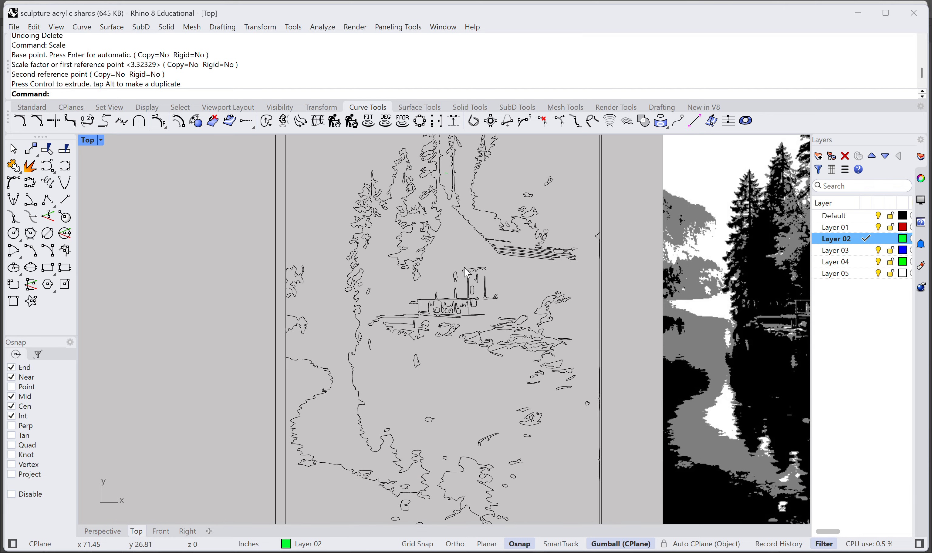
scroll(458, 278, down, 2)
scroll(449, 343, up, 2)
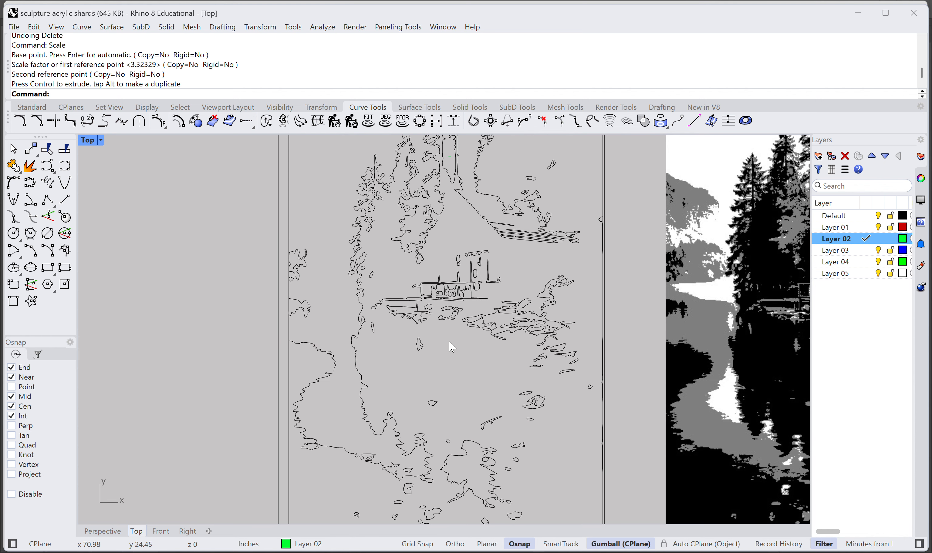
scroll(556, 335, up, 1)
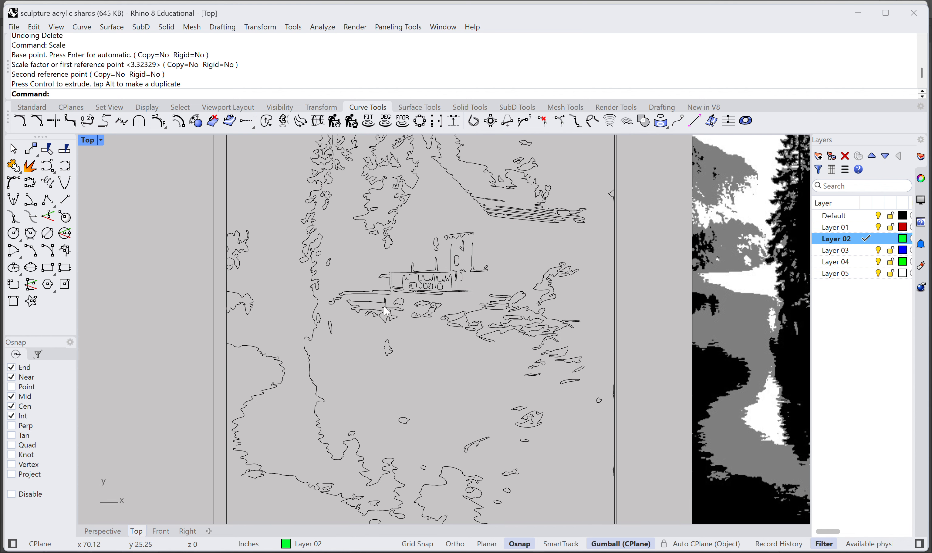
right_drag(425, 255, 421, 326)
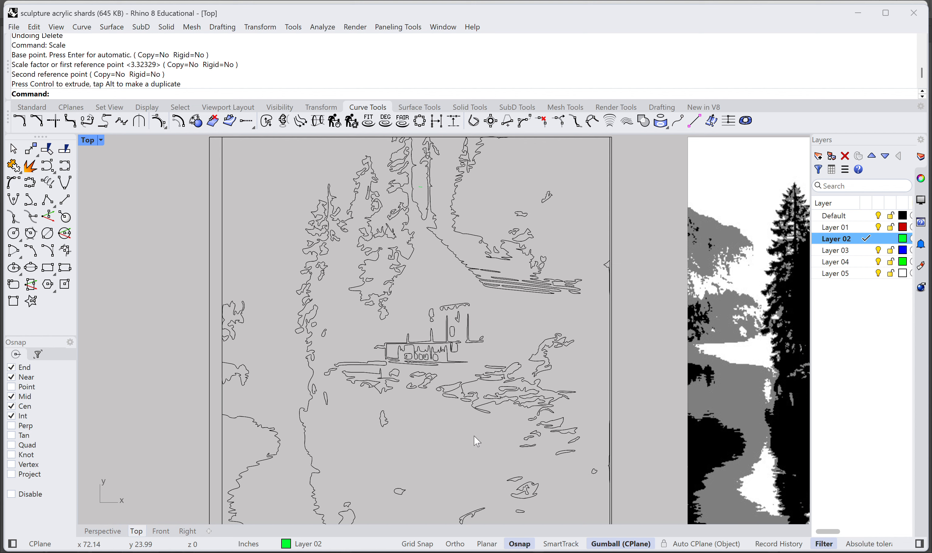
right_drag(477, 441, 460, 420)
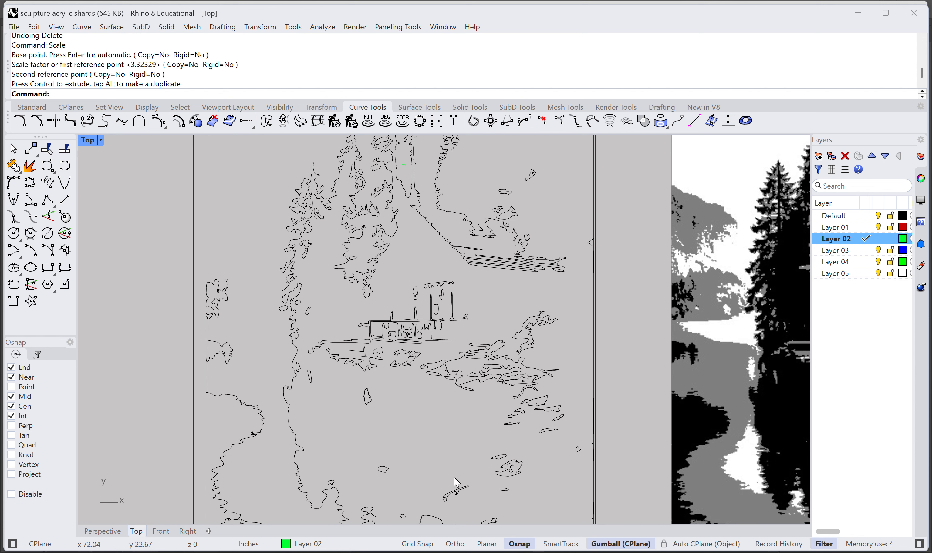
right_drag(383, 301, 395, 302)
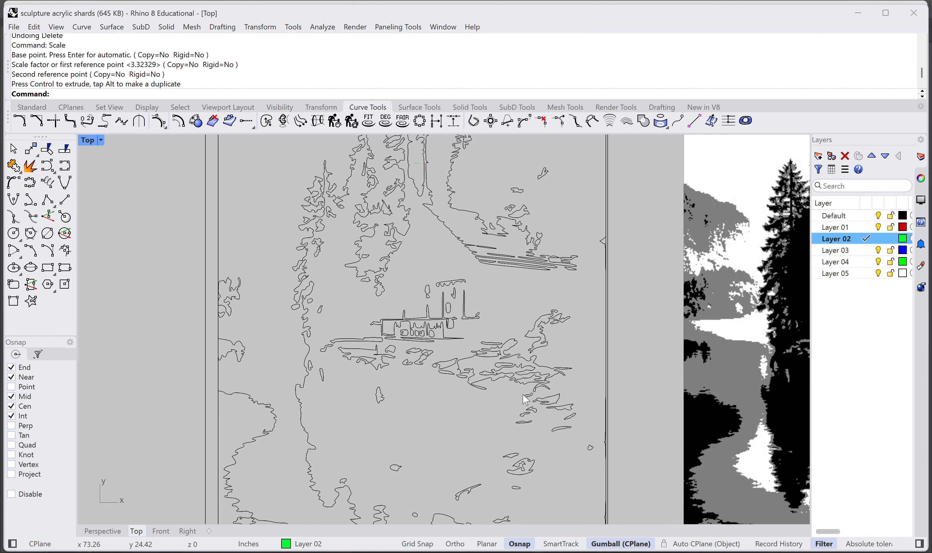
right_drag(503, 395, 494, 283)
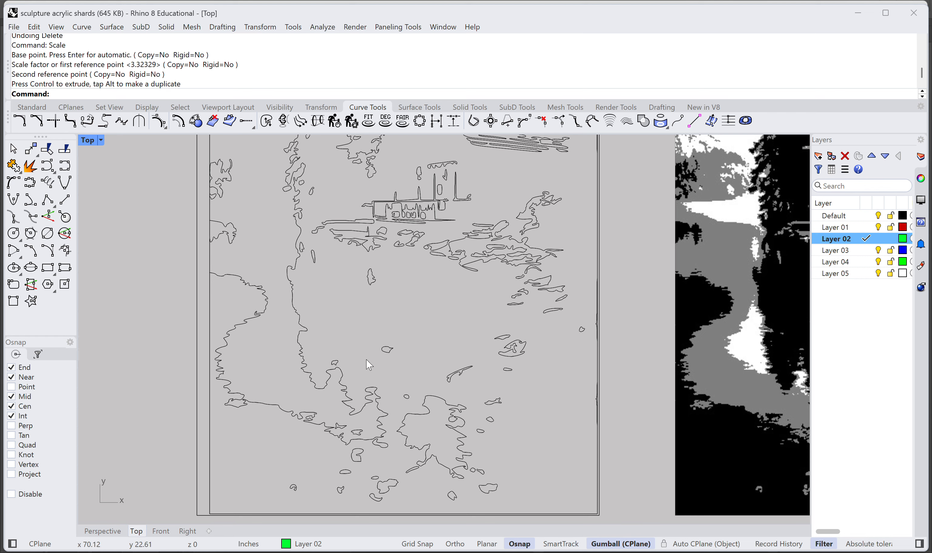
key(ctrl+a)
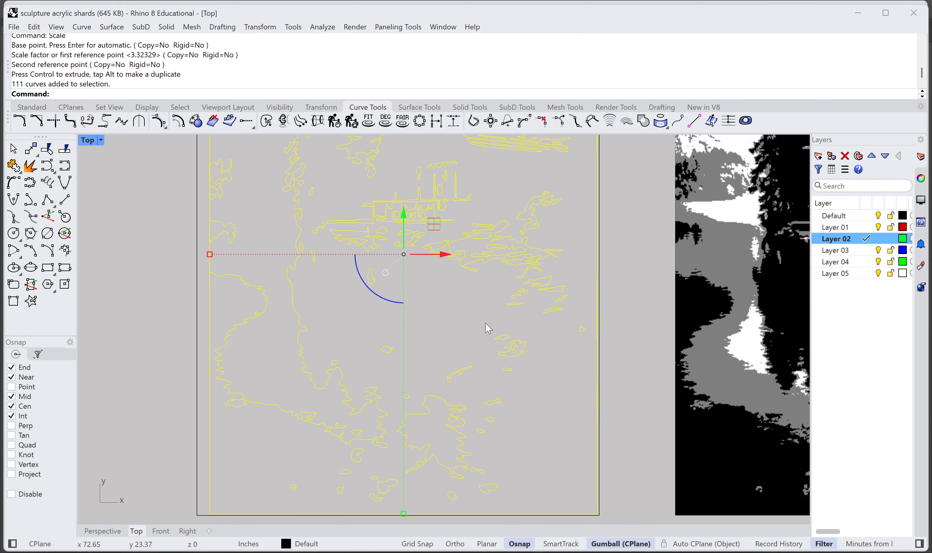
right_drag(487, 327, 479, 450)
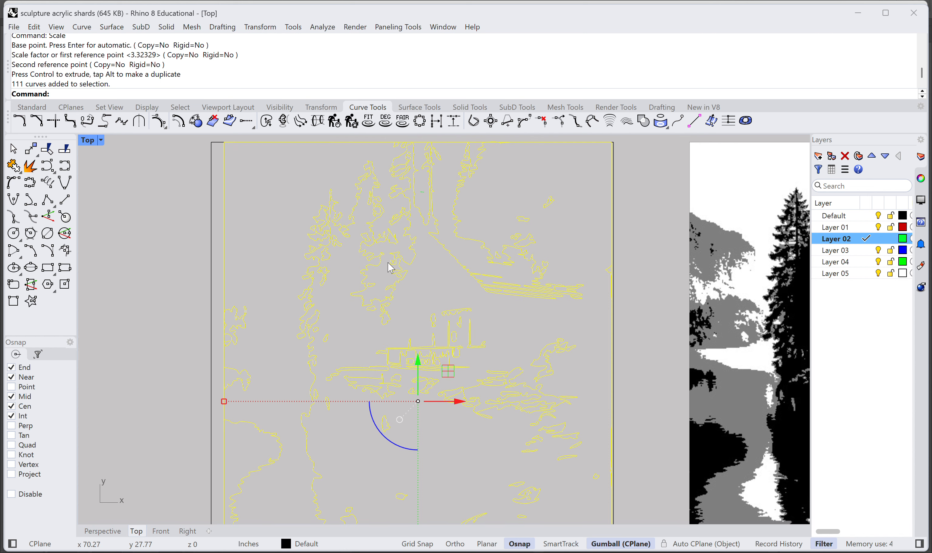
mouse_move(441, 287)
right_down()
mouse_move(442, 326)
mouse_move(423, 281)
right_up()
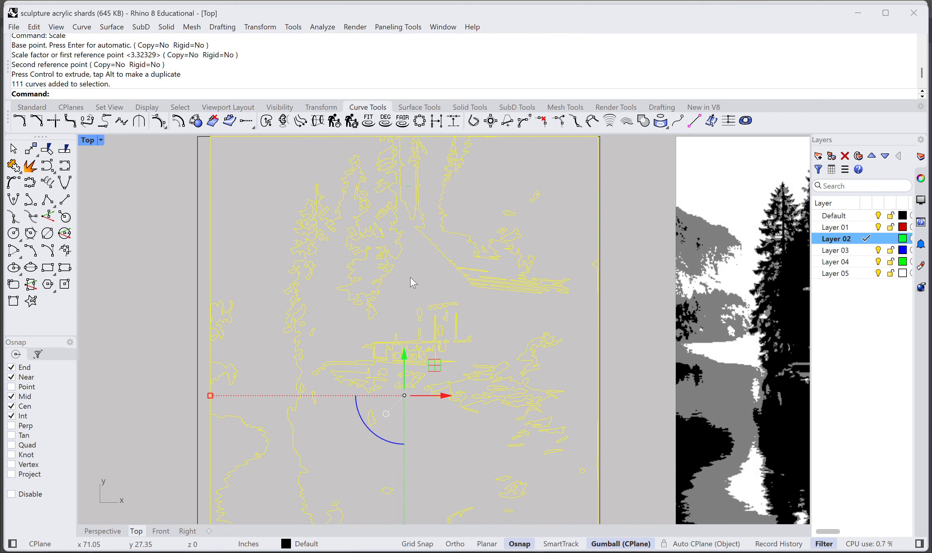
key(Escape)
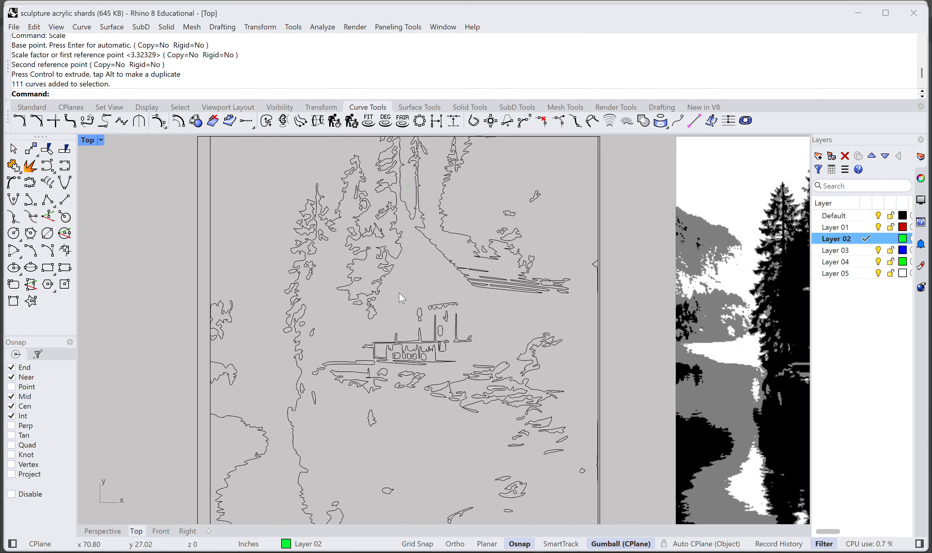
Step: Explode all the tracing's curves into separate segments, ungroup them, and clear the selection
click(454, 264)
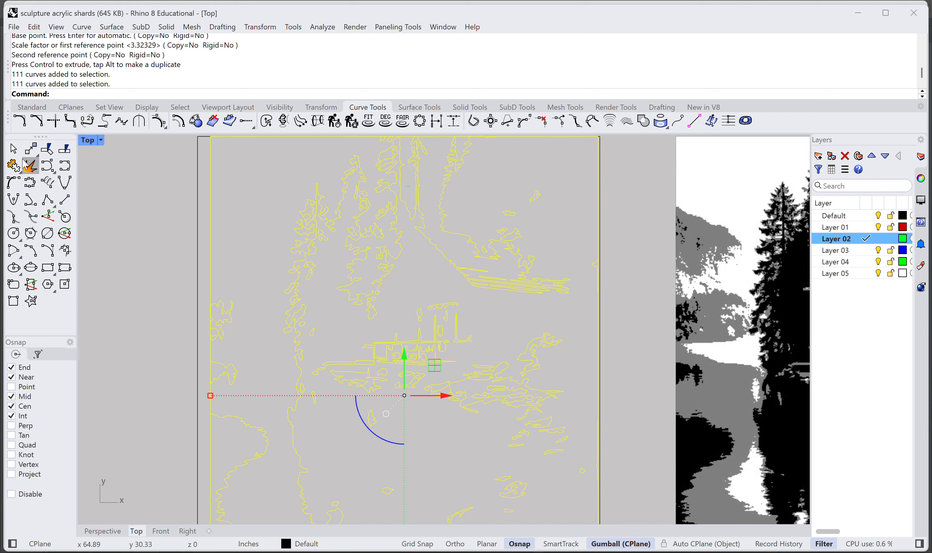
click(31, 170)
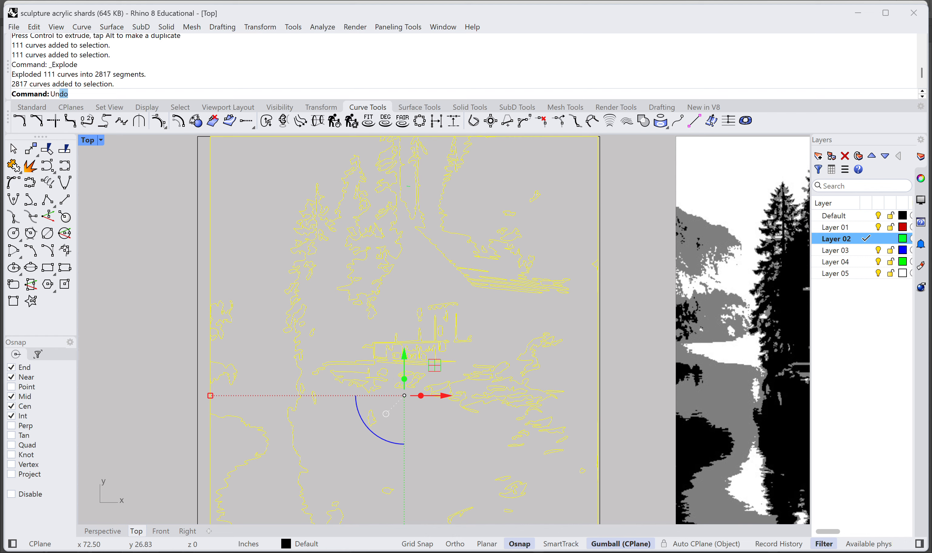
text(group)
key(Return)
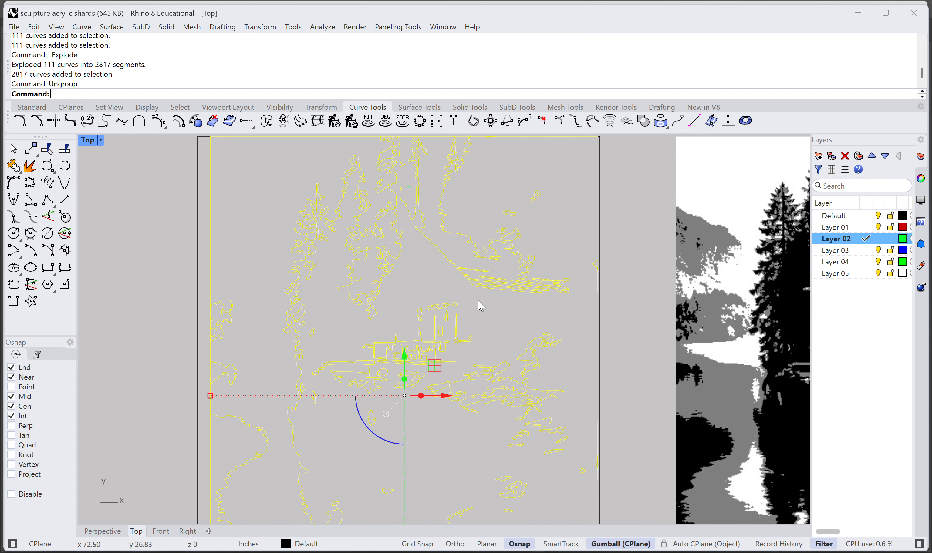
click(270, 197)
Step: Select one segment of the small water outline below the porch, and replace that selection with all segments of the outline
right_drag(344, 323, 297, 248)
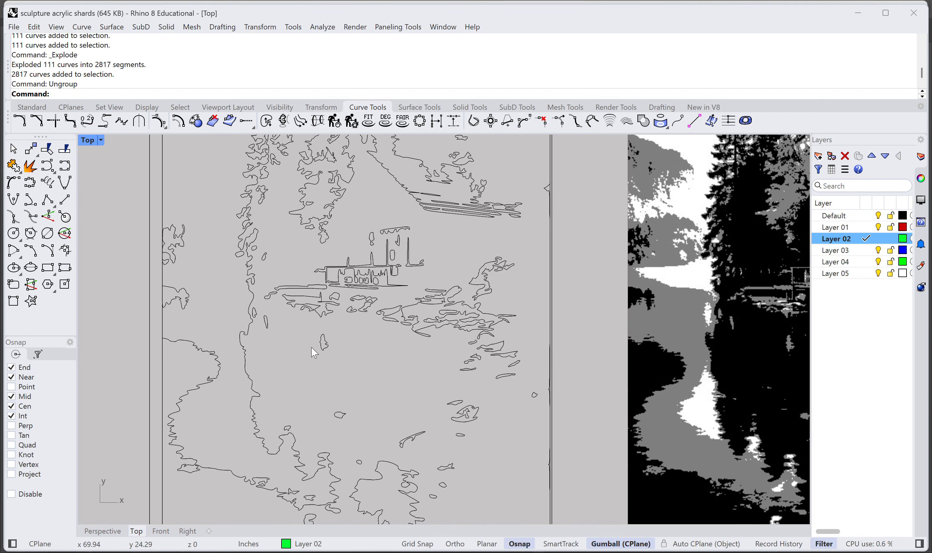
click(324, 347)
click(351, 370)
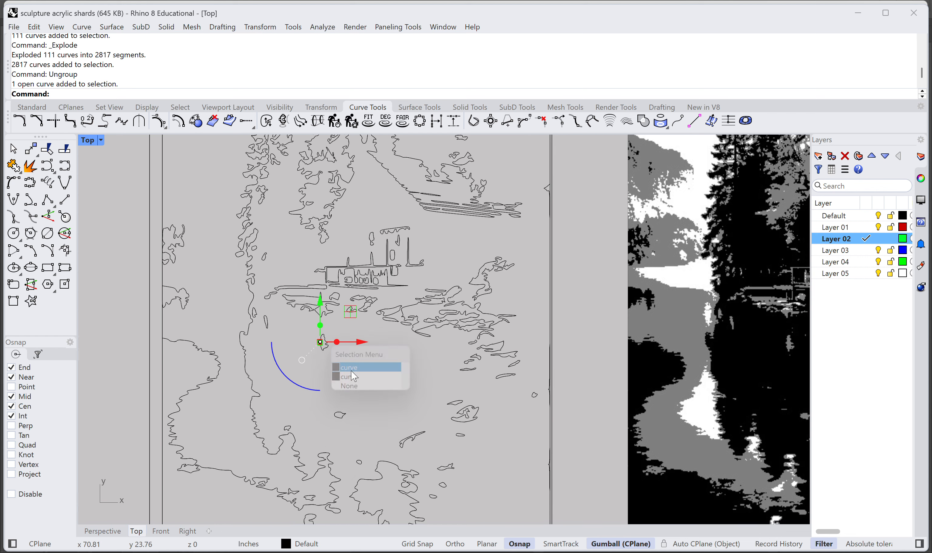
scroll(317, 344, up, 10)
drag(379, 393, 300, 301)
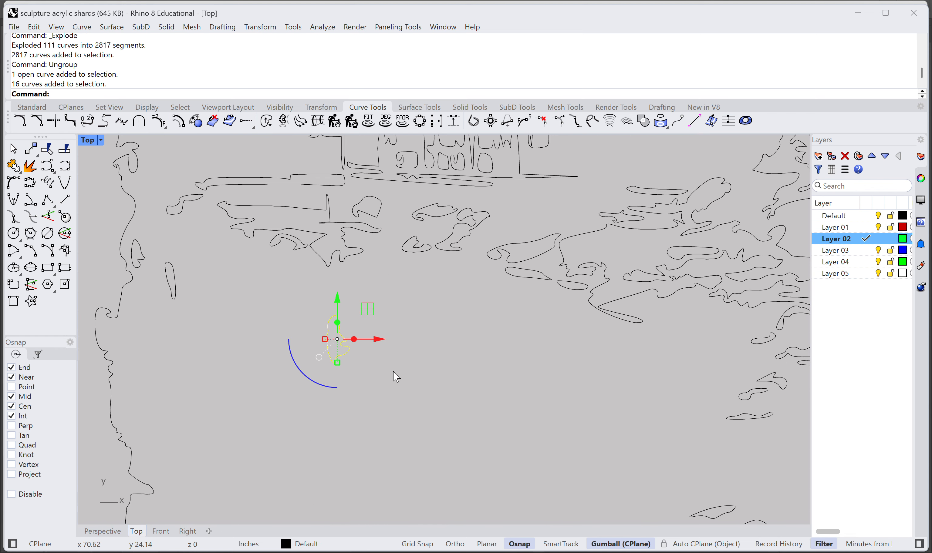
Step: Examine the trees and roof lines in the upper part of the exploded tracing
scroll(388, 371, up, 8)
scroll(388, 361, down, 6)
scroll(501, 306, down, 6)
right_drag(516, 311, 432, 473)
scroll(591, 403, down, 4)
right_drag(439, 305, 453, 359)
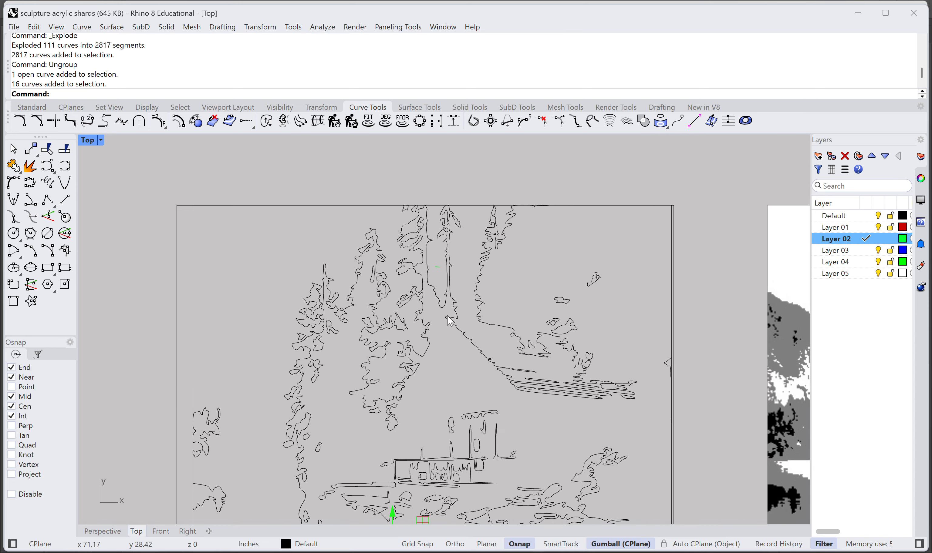
scroll(454, 358, up, 2)
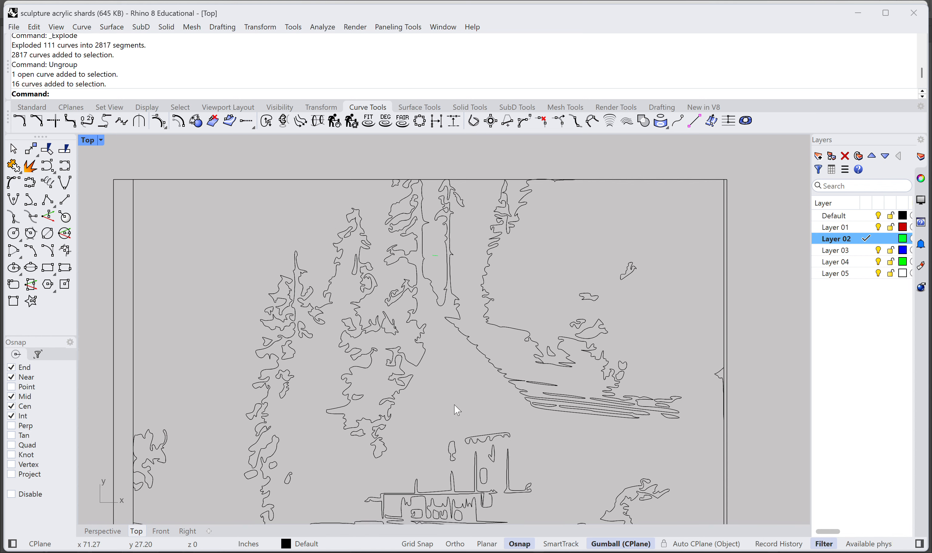
scroll(453, 405, down, 2)
Step: Delete the cluster of small reflection outlines in the water just below the rocks, near the tracing's right side
right_drag(453, 405, 460, 217)
scroll(408, 437, up, 2)
right_drag(414, 431, 308, 417)
right_drag(581, 434, 506, 346)
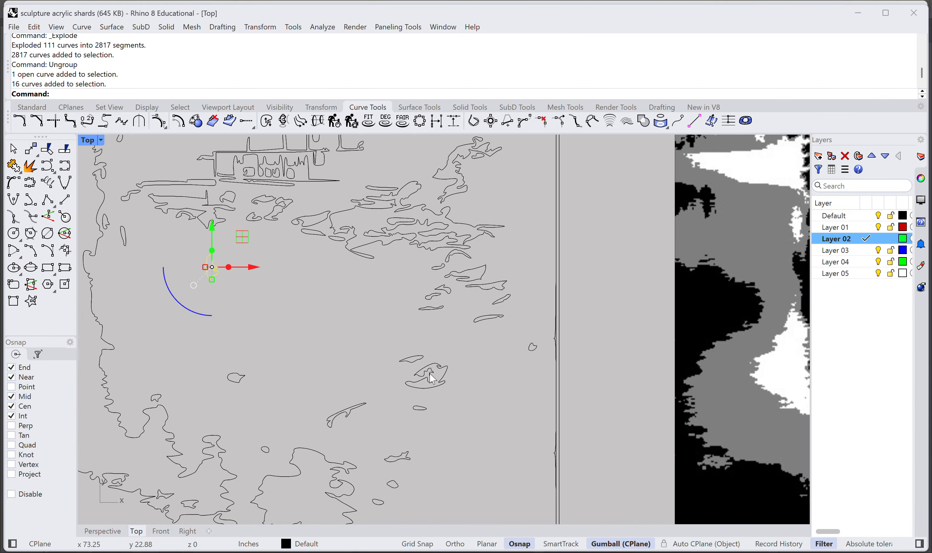
right_drag(426, 400, 414, 384)
scroll(416, 382, up, 5)
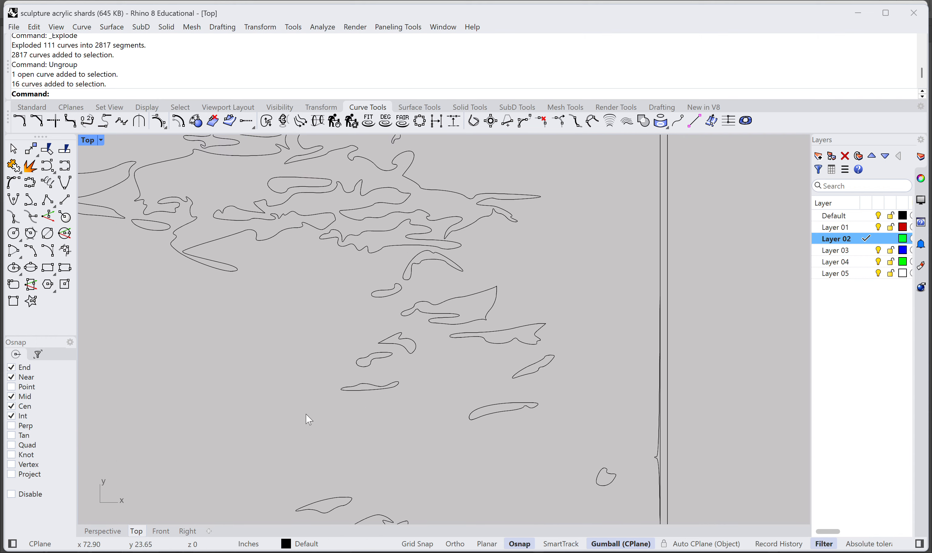
drag(556, 434, 323, 332)
key(Delete)
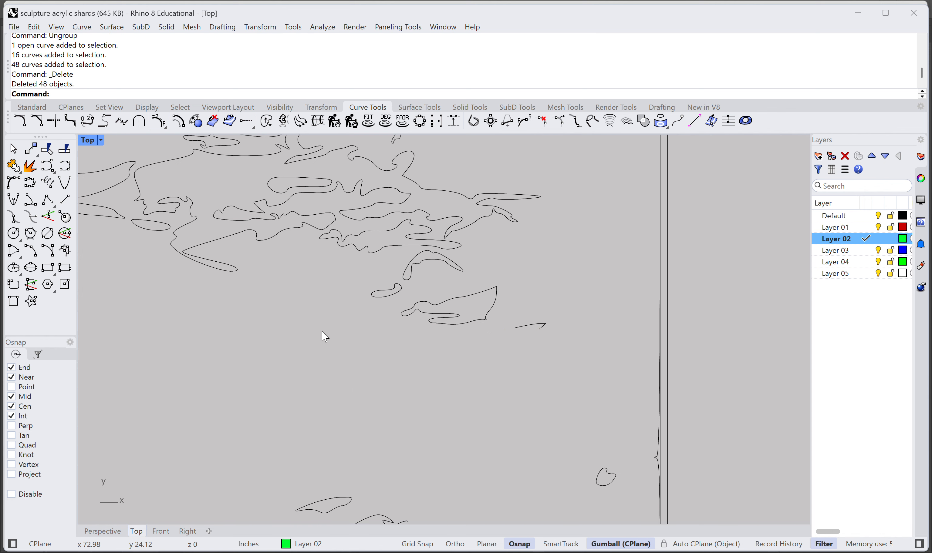
Step: Delete the leftover segments below the rocks and the small isolated blob beside the frame's right edge
right_drag(505, 396, 438, 379)
drag(492, 328, 453, 289)
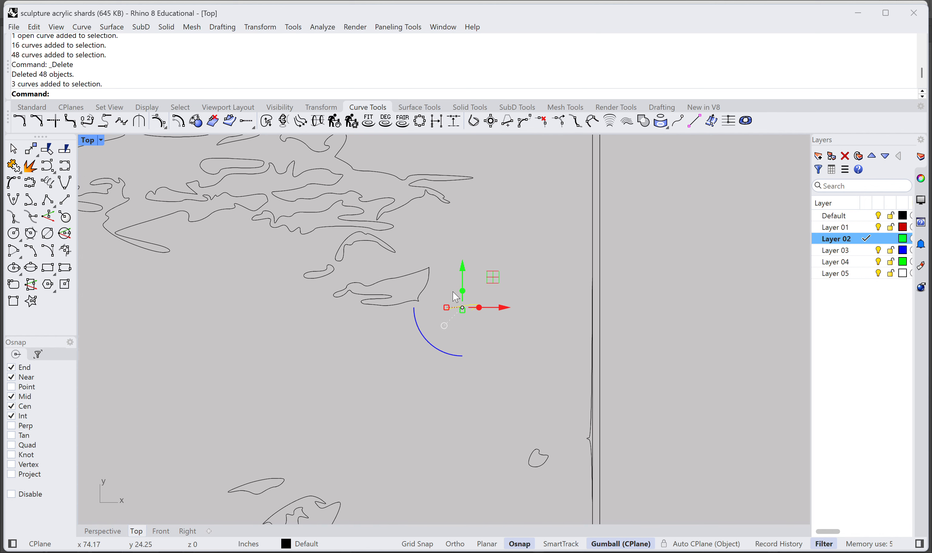
key(Delete)
drag(570, 499, 501, 421)
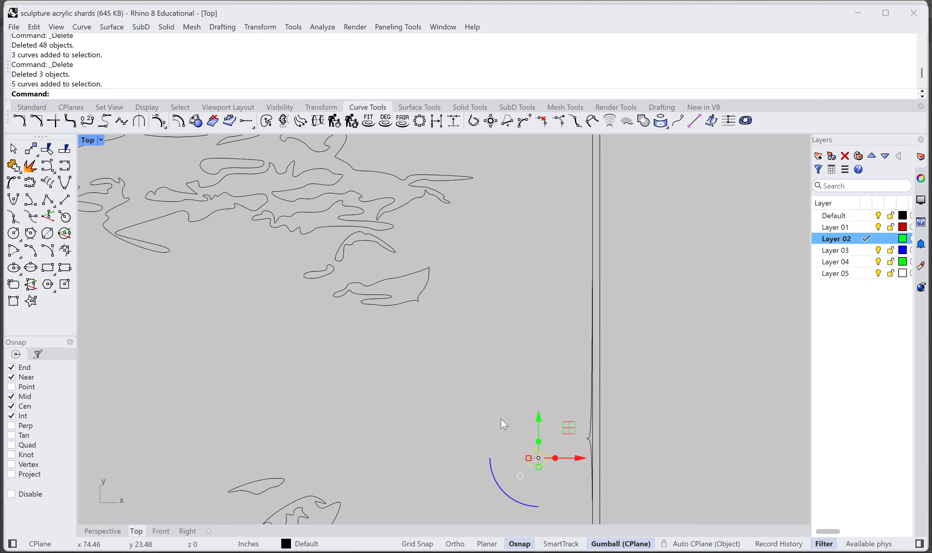
key(Delete)
Step: Compare the cleaned tracing's porch, rocks and water outlines with the posterized cabin image, and review both as a whole
scroll(501, 419, down, 8)
right_drag(370, 375, 569, 403)
right_drag(334, 342, 434, 383)
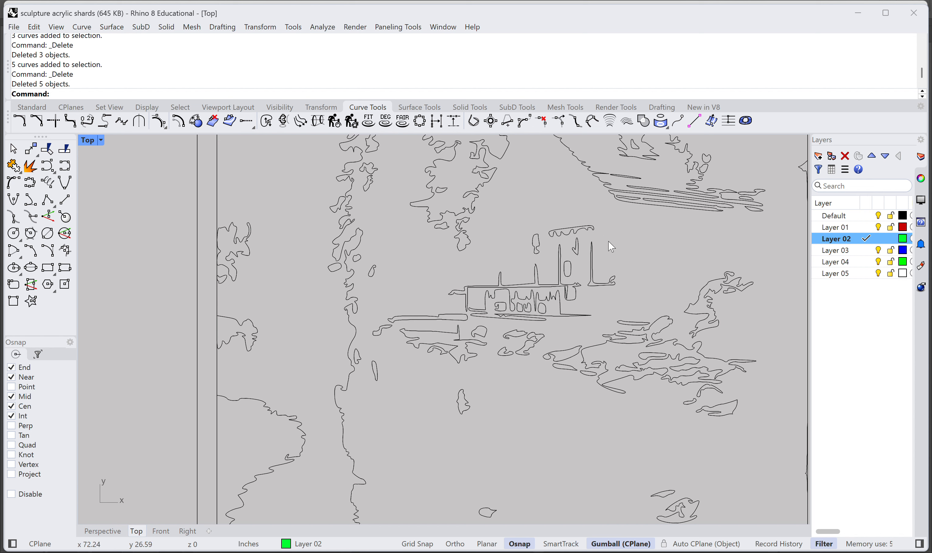
right_drag(647, 271, 588, 299)
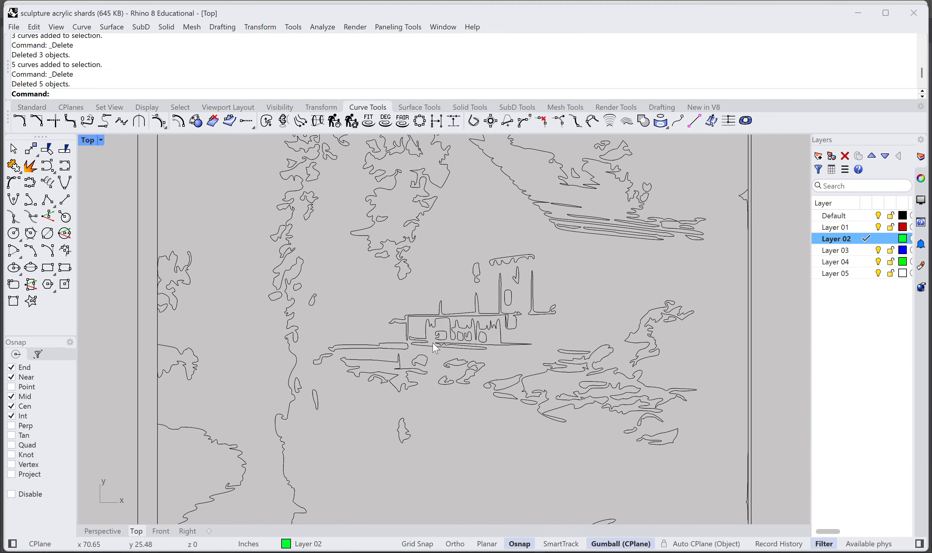
scroll(445, 340, down, 4)
scroll(385, 309, up, 3)
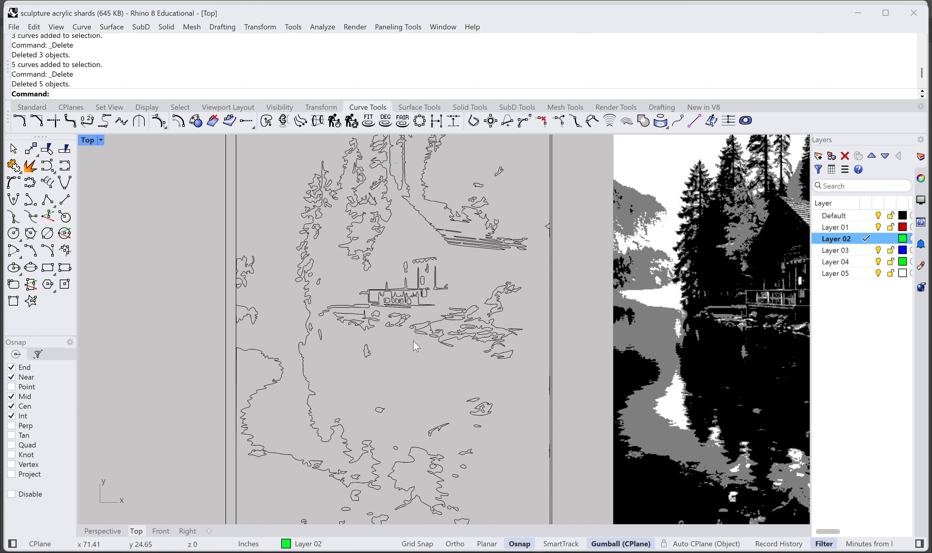
right_drag(636, 347, 524, 340)
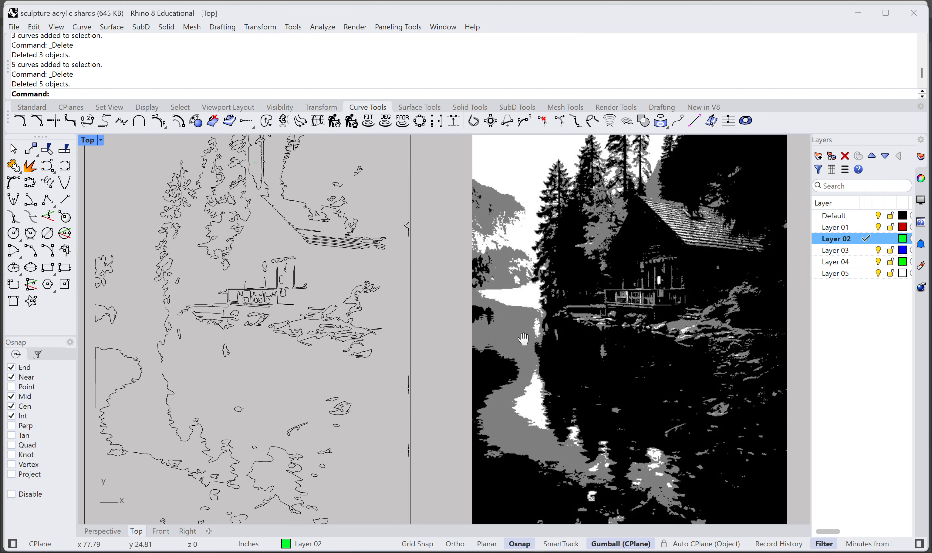
right_drag(302, 392, 425, 378)
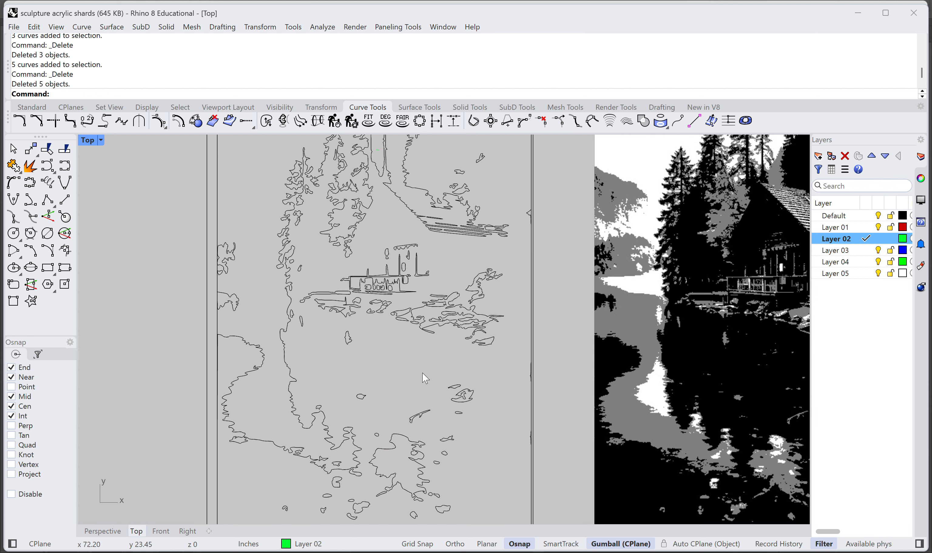
scroll(423, 376, down, 1)
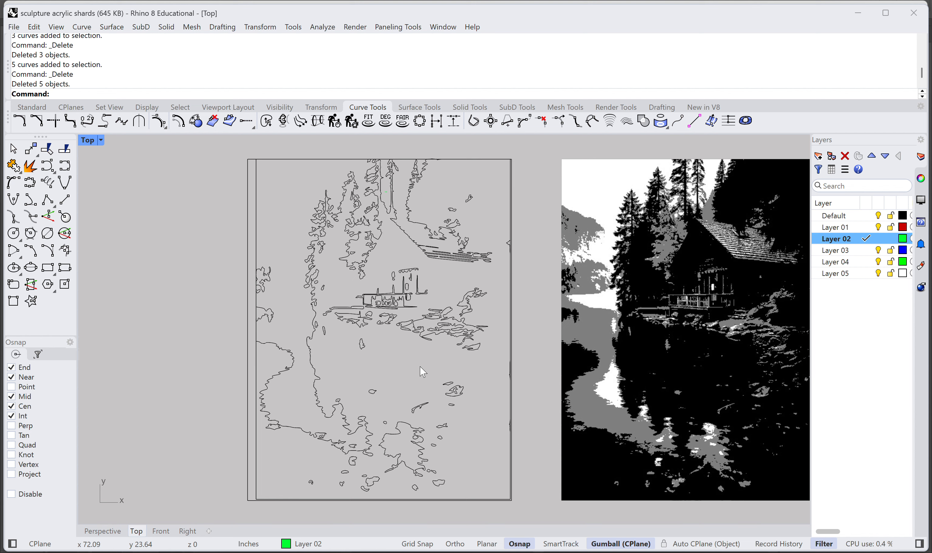